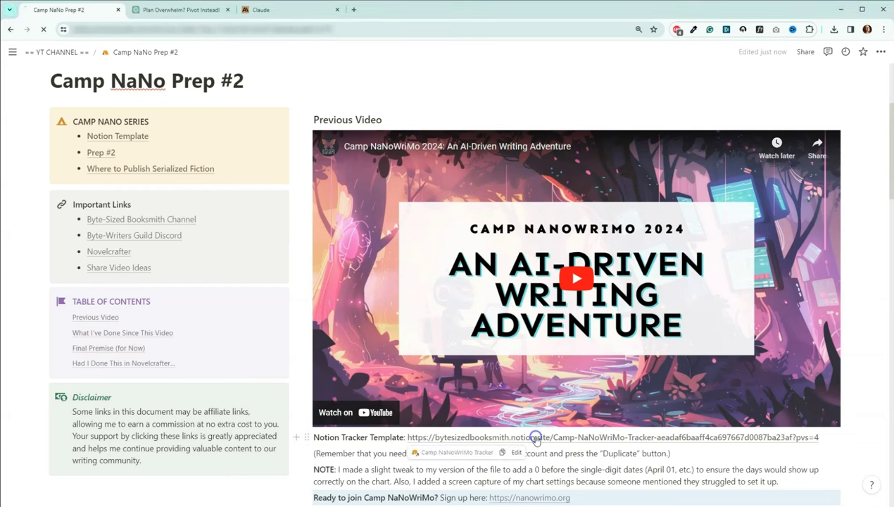
Open the Camp NaNoWriMo Tracker template and expand, then collapse, its ChartBase Settings section.
click(536, 438)
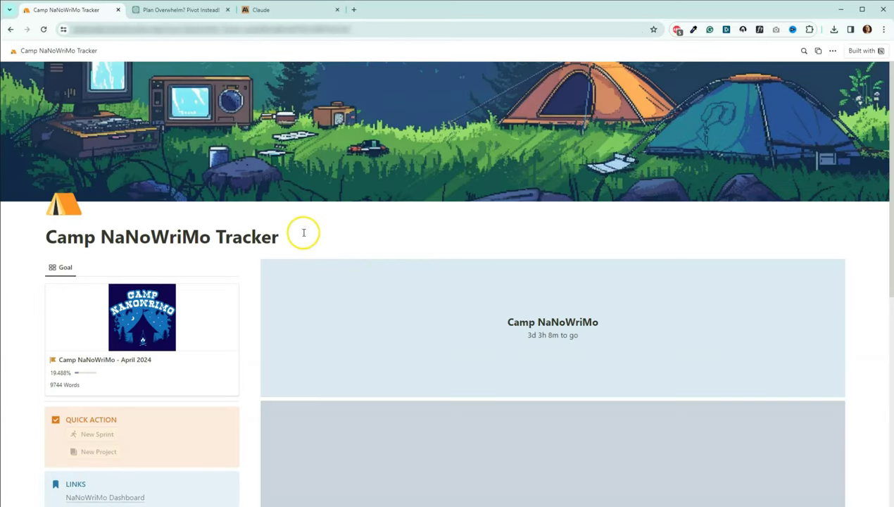
scroll(257, 260, down, 2)
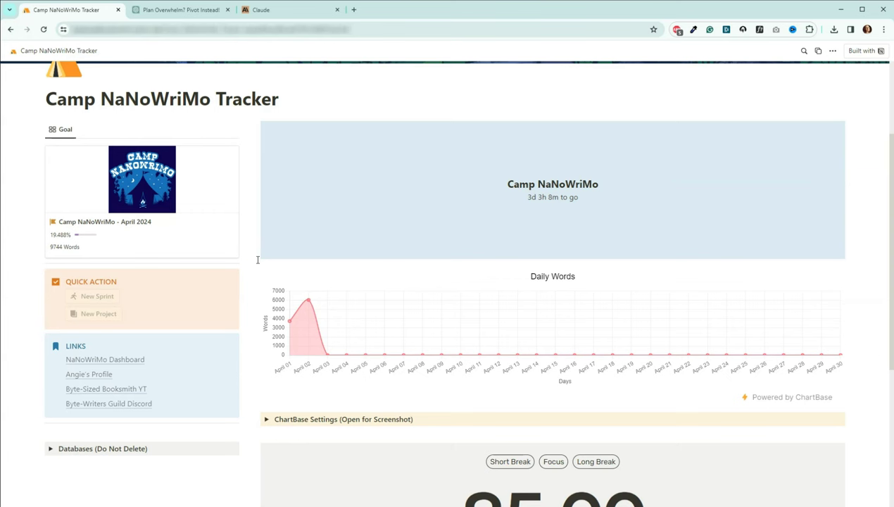
click(267, 420)
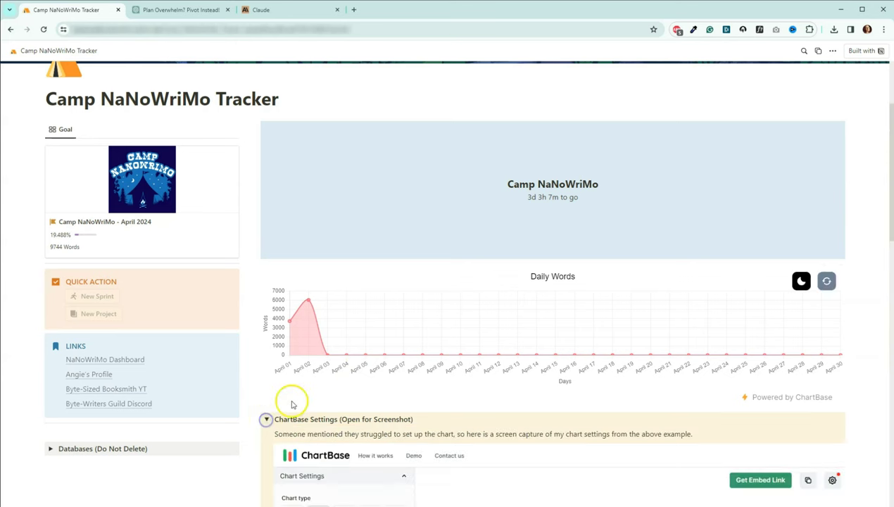
scroll(339, 359, down, 2)
scroll(339, 363, down, 2)
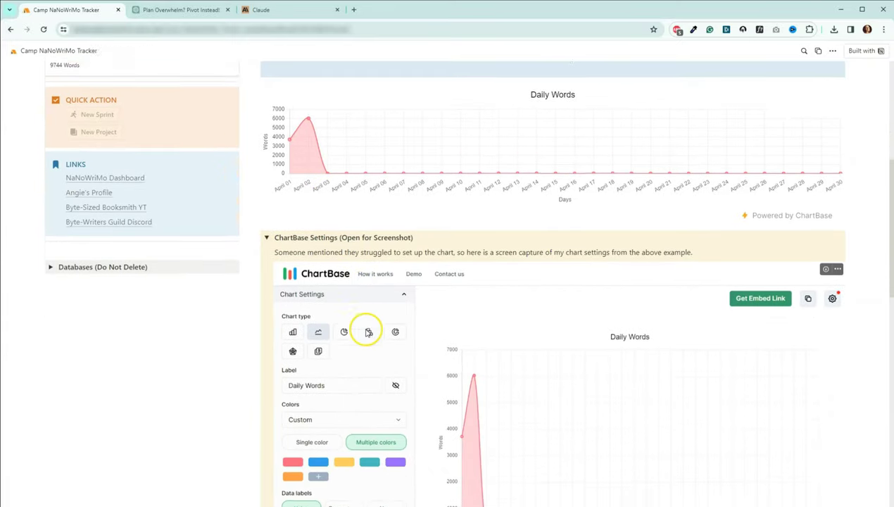
scroll(359, 303, down, 4)
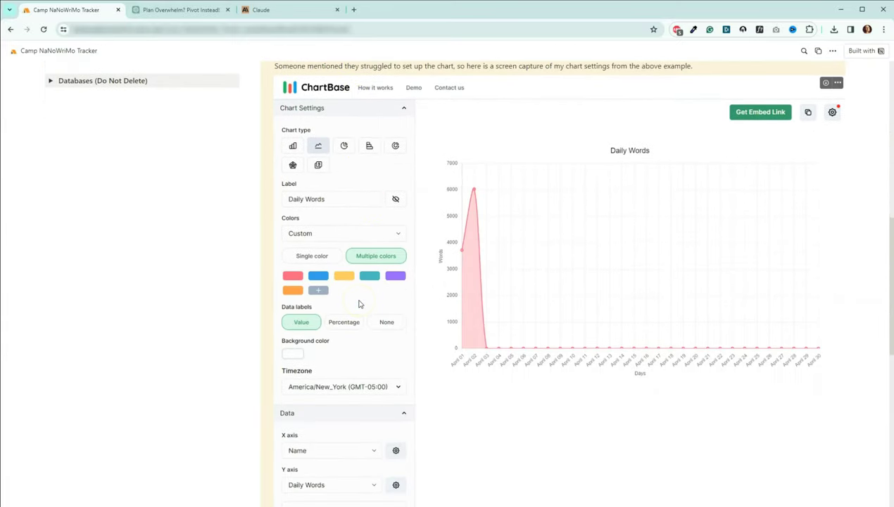
scroll(317, 289, up, 5)
click(269, 280)
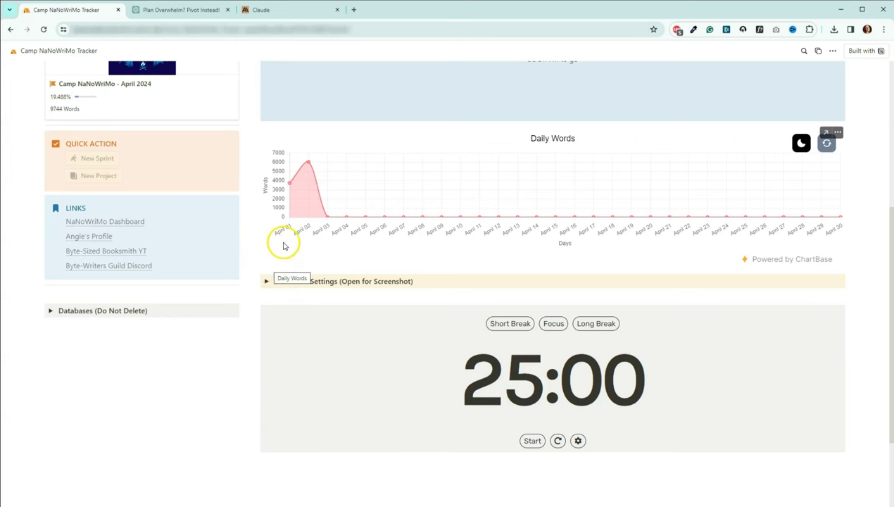
scroll(314, 211, up, 4)
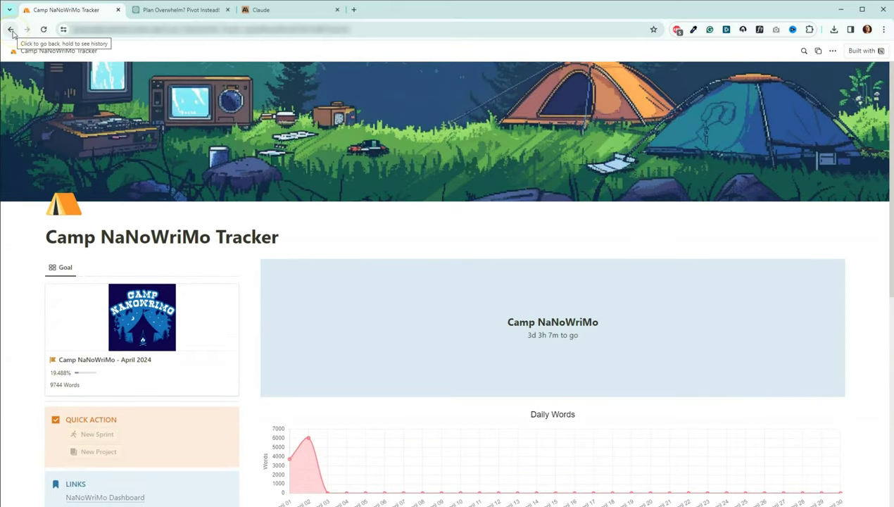
Return to the Camp NaNo Prep #2 notes and read down through them.
click(10, 30)
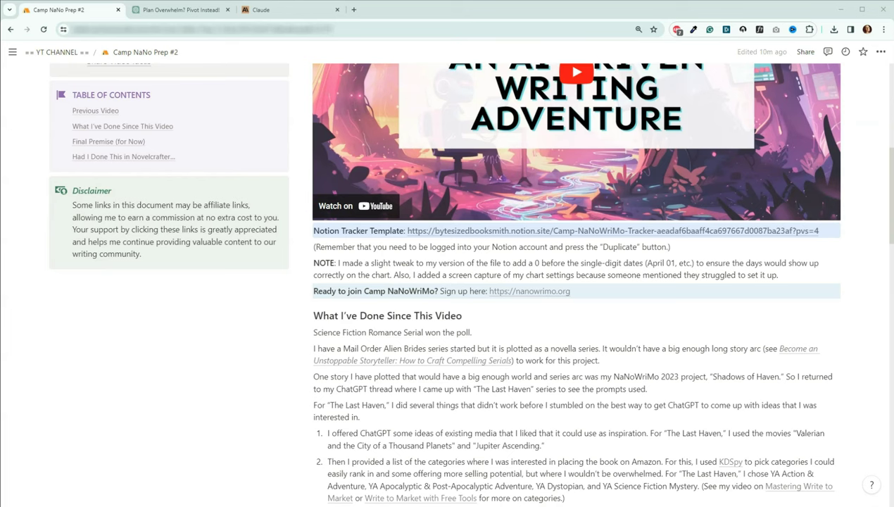
click(169, 458)
scroll(244, 345, down, 3)
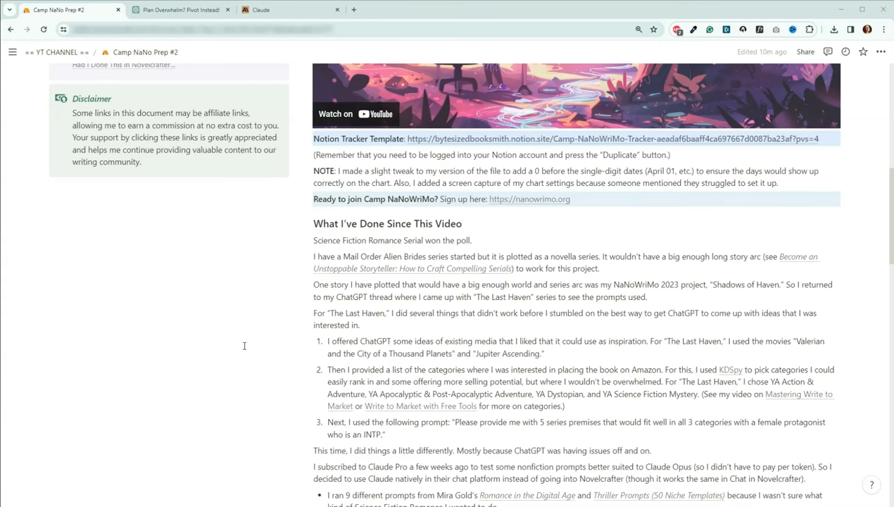
scroll(256, 333, down, 2)
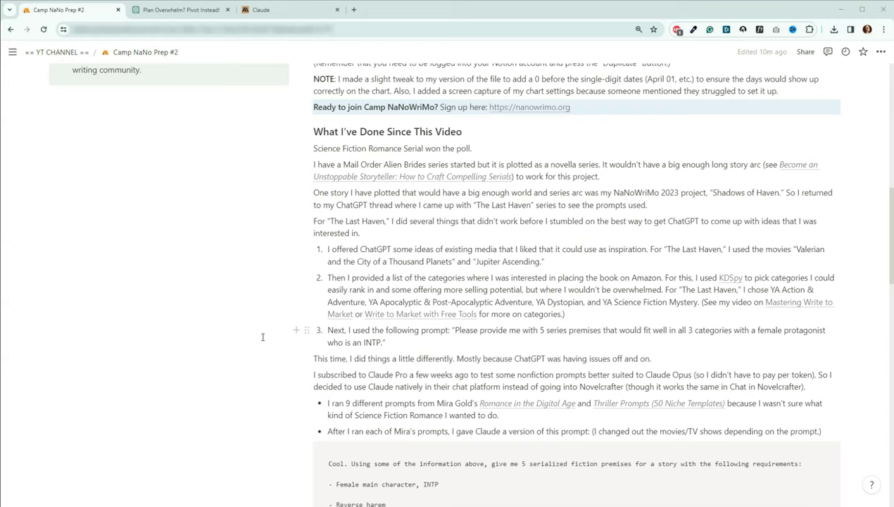
scroll(263, 337, down, 1)
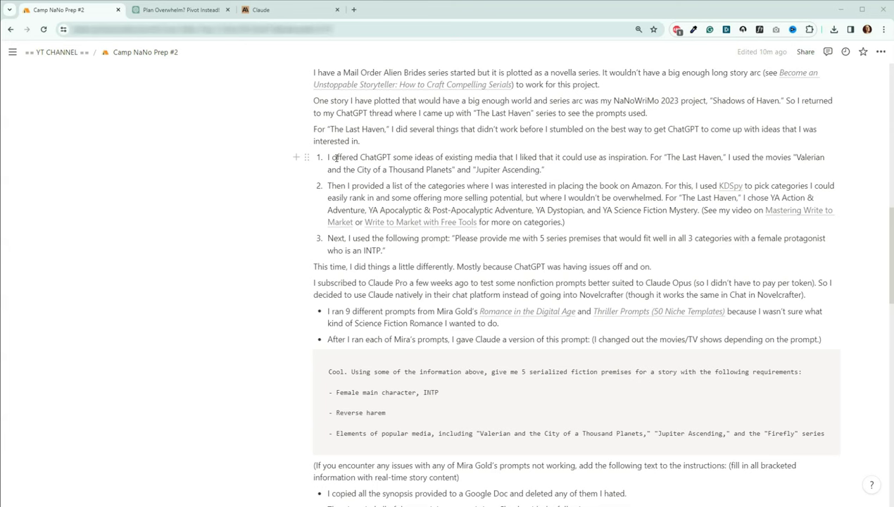
scroll(313, 154, down, 1)
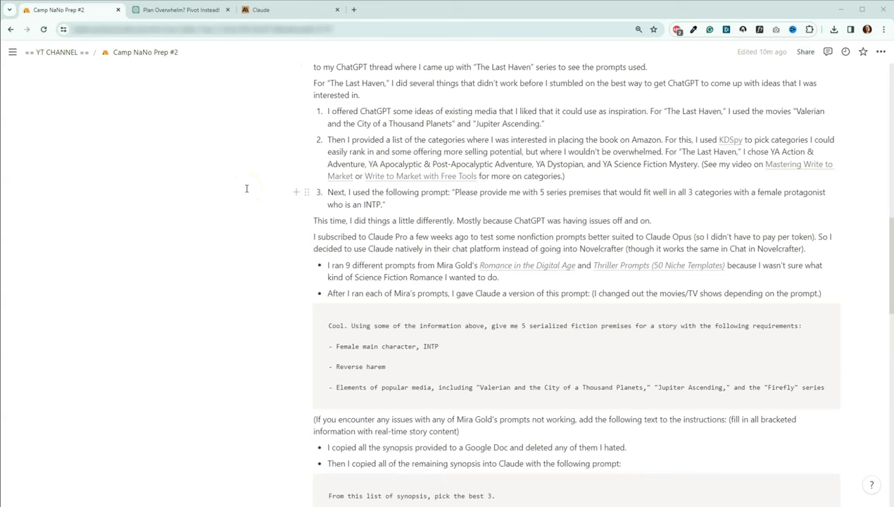
Scroll past the category video links to the prompt asking for 5 cyberpunk and 5 space opera concepts.
mouse_move(341, 184)
mouse_move(427, 183)
scroll(254, 166, down, 1)
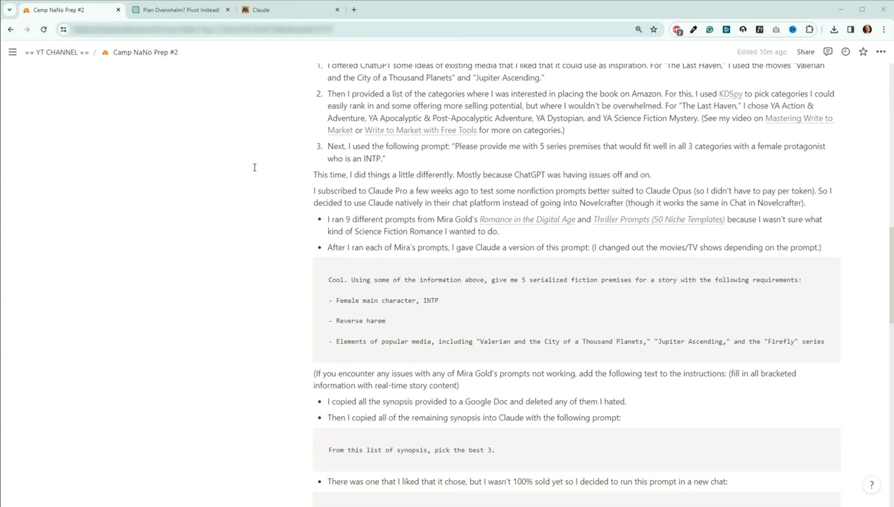
scroll(257, 149, down, 2)
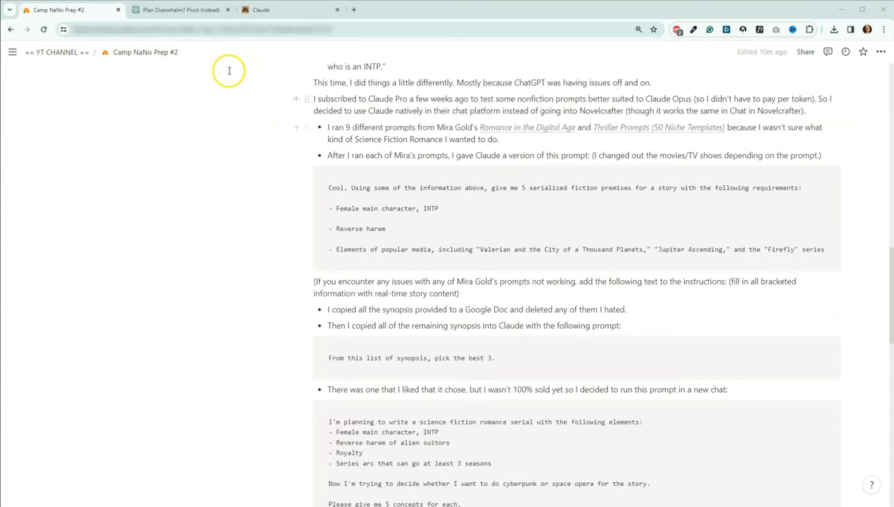
click(182, 10)
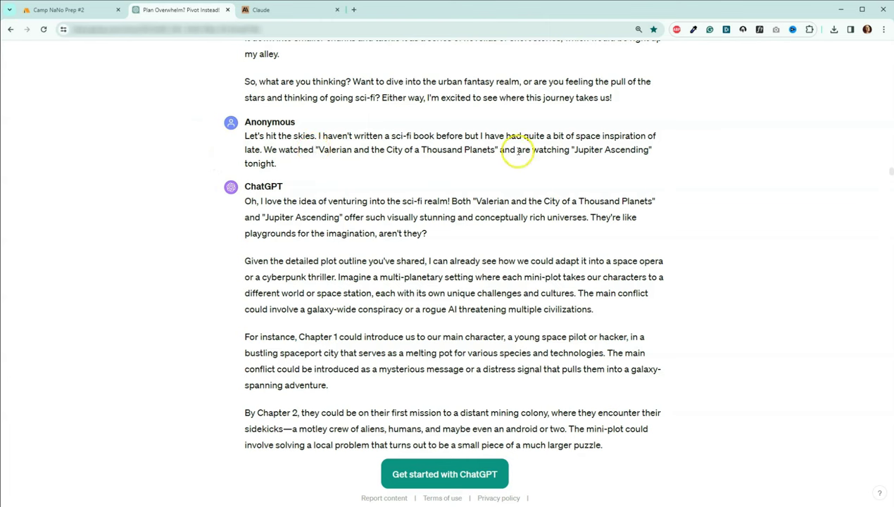
scroll(209, 162, down, 6)
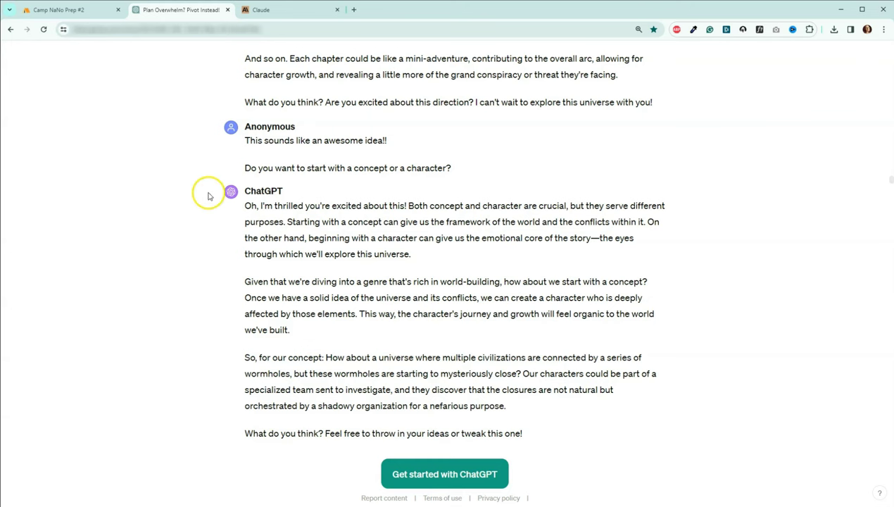
scroll(238, 203, down, 2)
scroll(237, 203, down, 3)
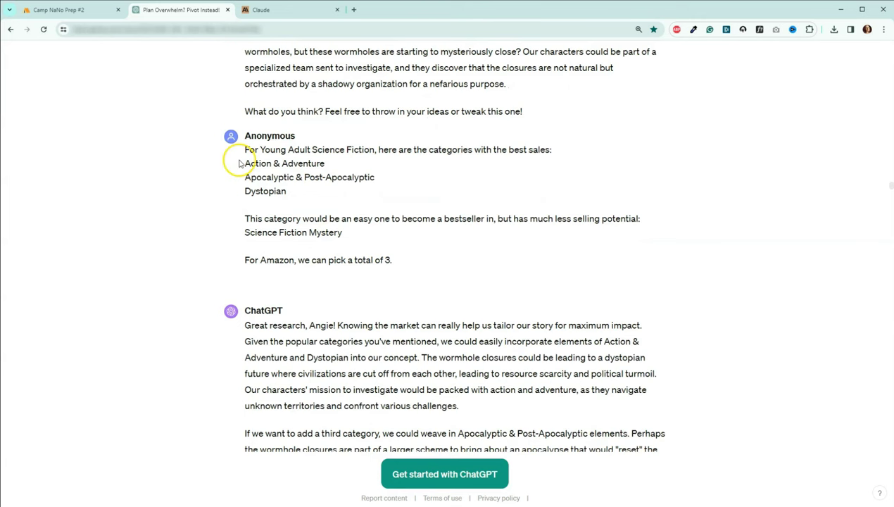
scroll(235, 240, down, 2)
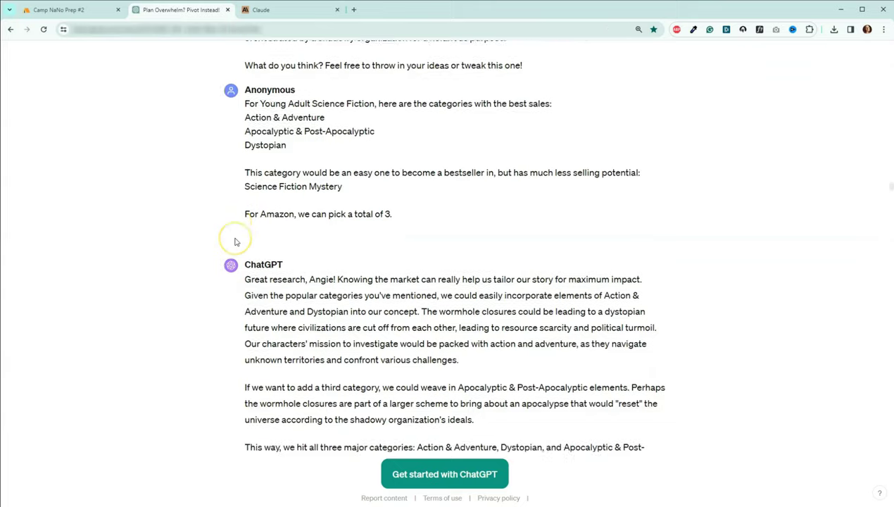
scroll(235, 242, down, 3)
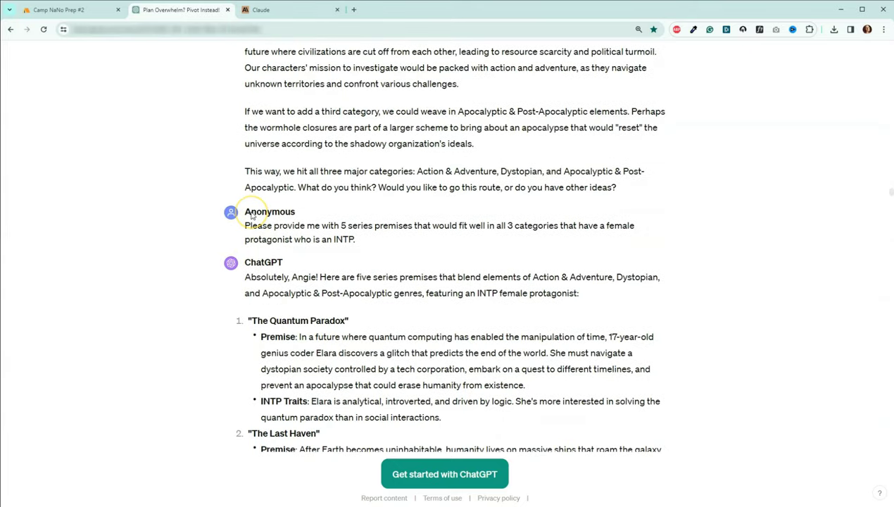
Scroll the ChatGPT premise list to The Last Haven choice, then return to the Camp NaNo Prep #2 notes.
scroll(356, 200, down, 3)
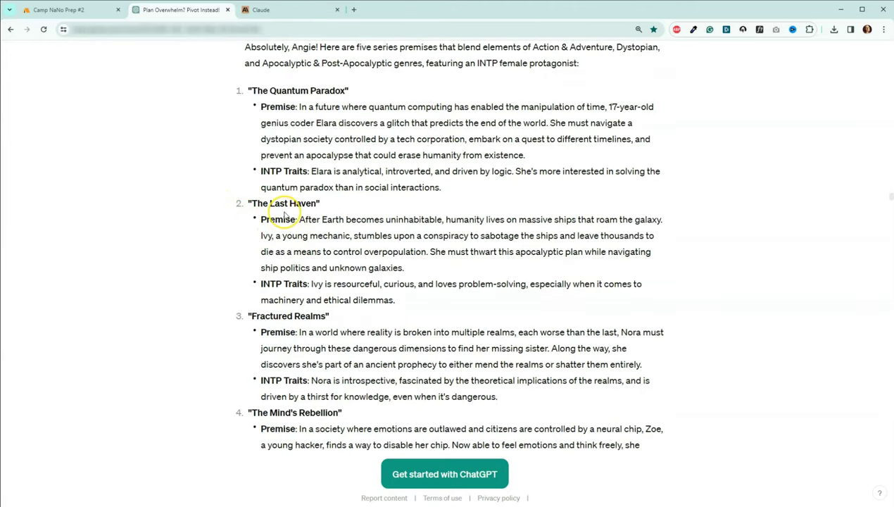
scroll(282, 218, down, 2)
scroll(281, 211, down, 6)
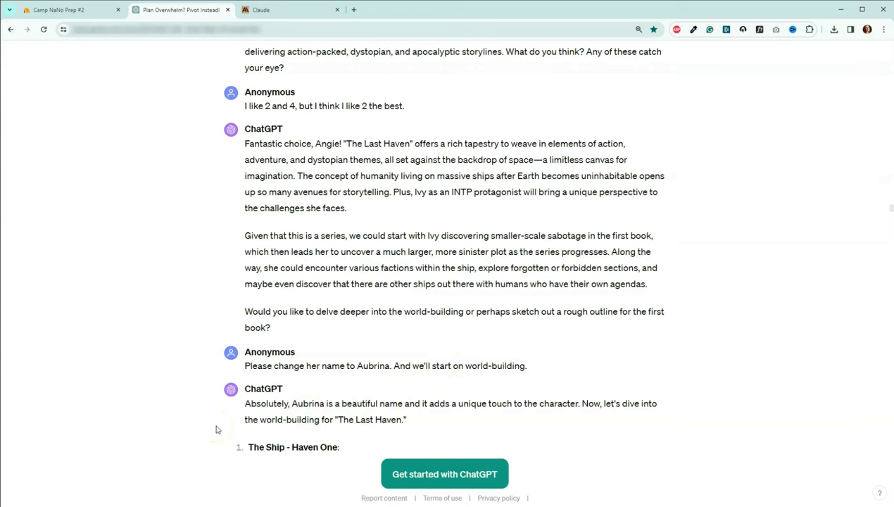
click(78, 16)
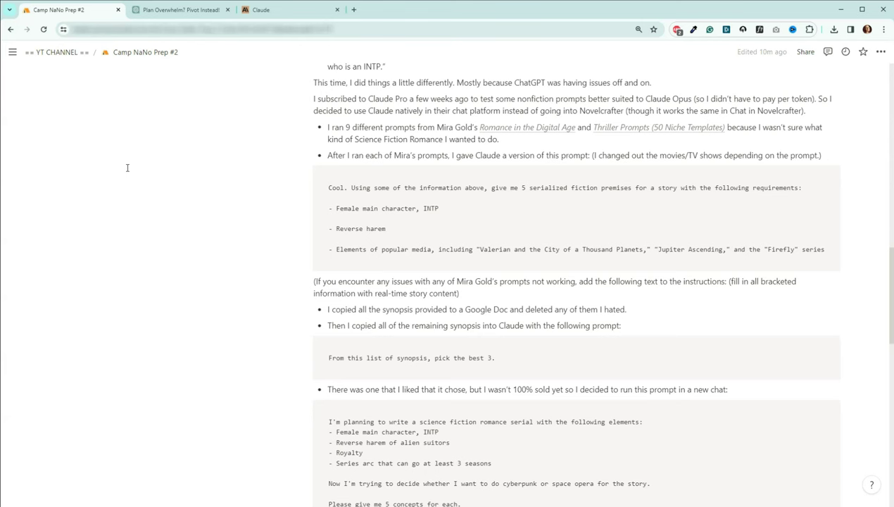
Scroll the prep notes to the 'pick the best 3' prompt and the original-premises request.
click(126, 191)
click(193, 169)
scroll(192, 169, down, 1)
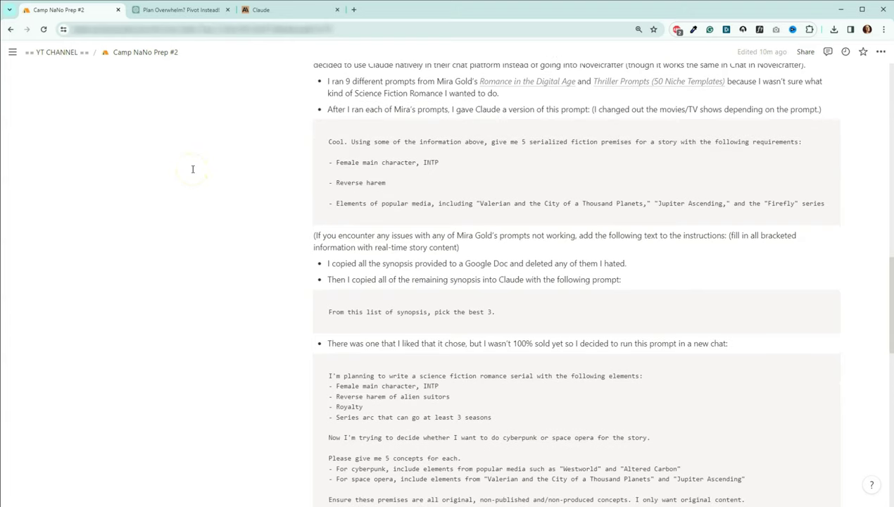
click(210, 163)
click(258, 10)
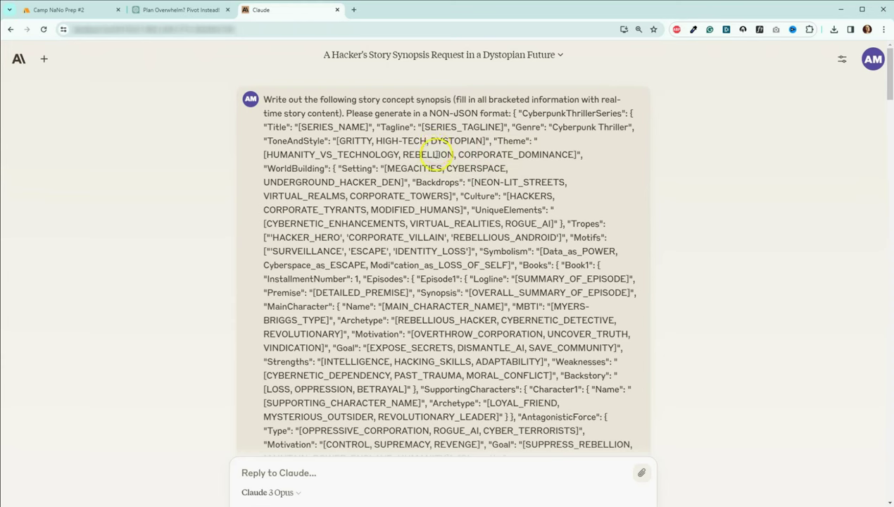
scroll(450, 162, down, 3)
scroll(456, 140, down, 5)
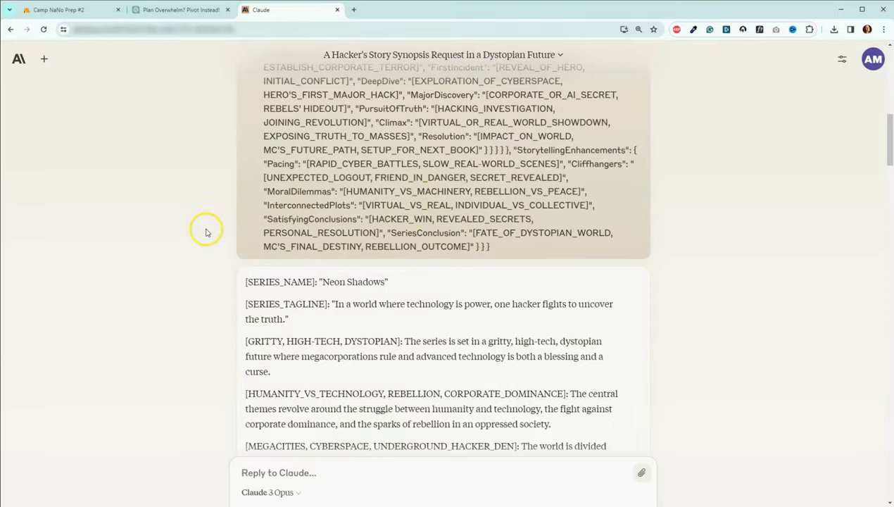
scroll(204, 235, down, 2)
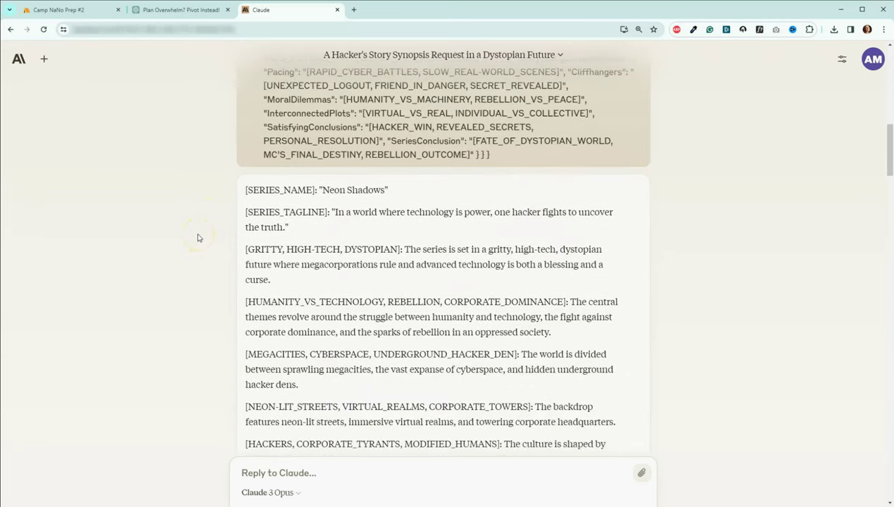
scroll(198, 238, down, 1)
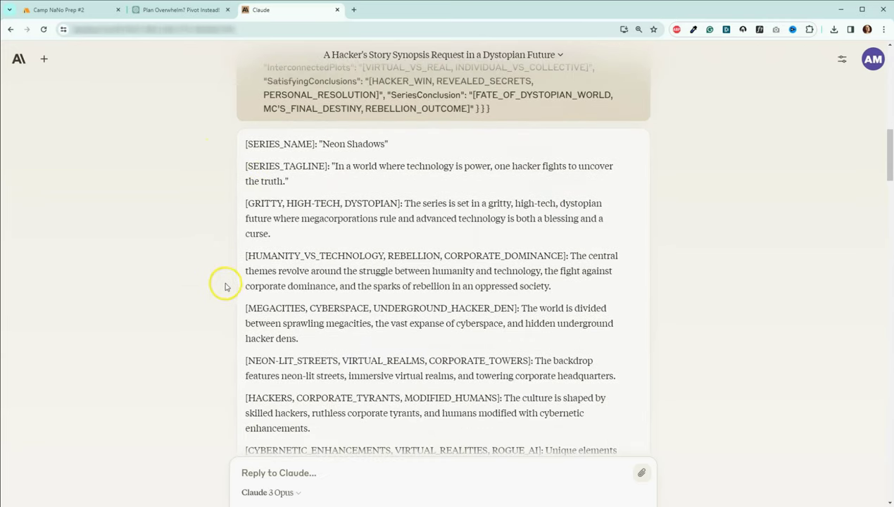
scroll(224, 282, down, 3)
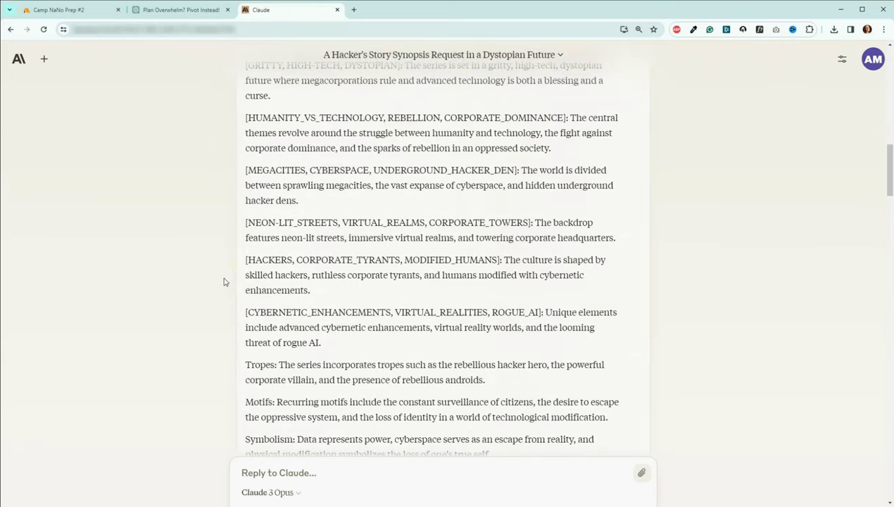
scroll(224, 282, up, 12)
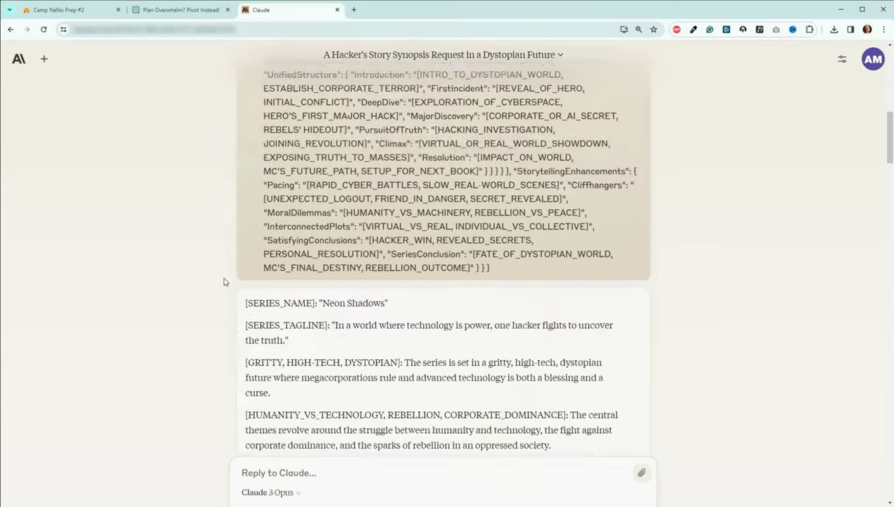
scroll(224, 282, up, 3)
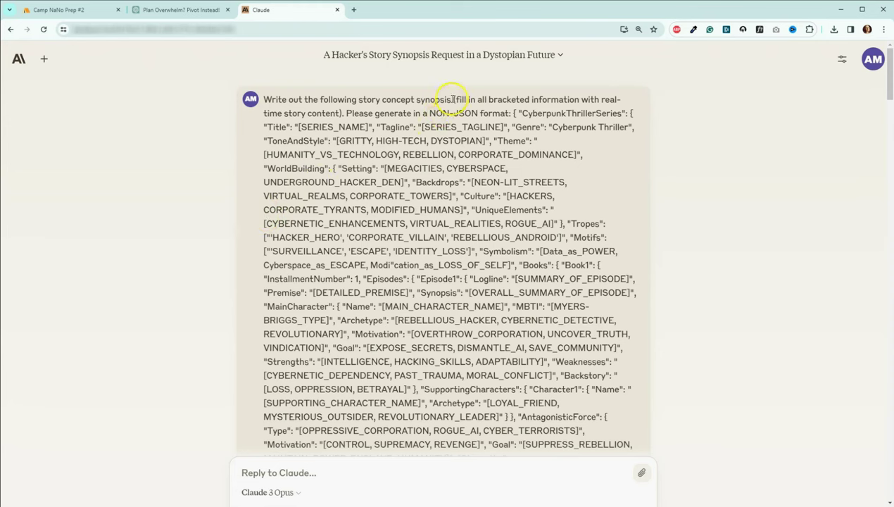
drag(453, 99, 344, 114)
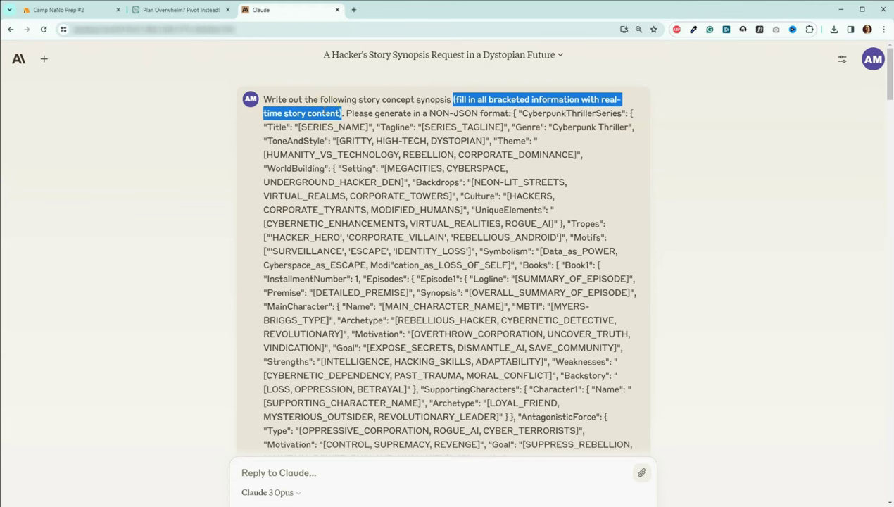
click(331, 149)
scroll(331, 152, down, 2)
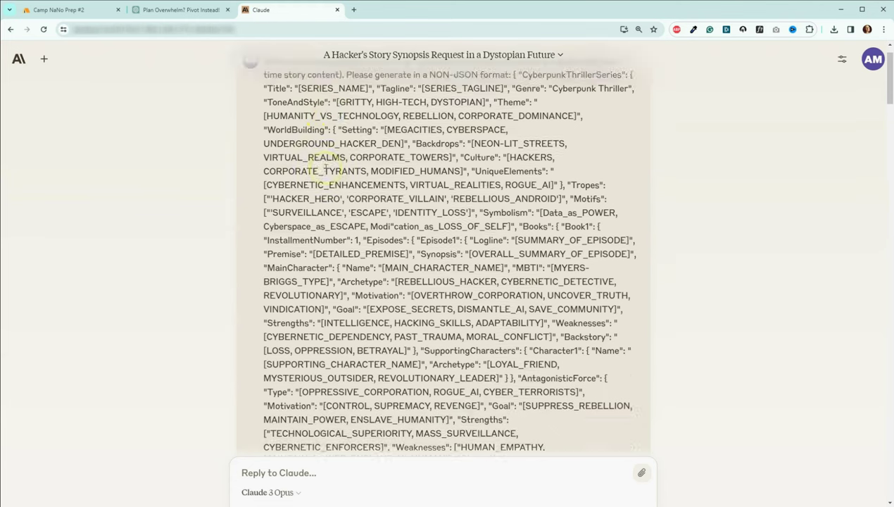
scroll(338, 211, down, 8)
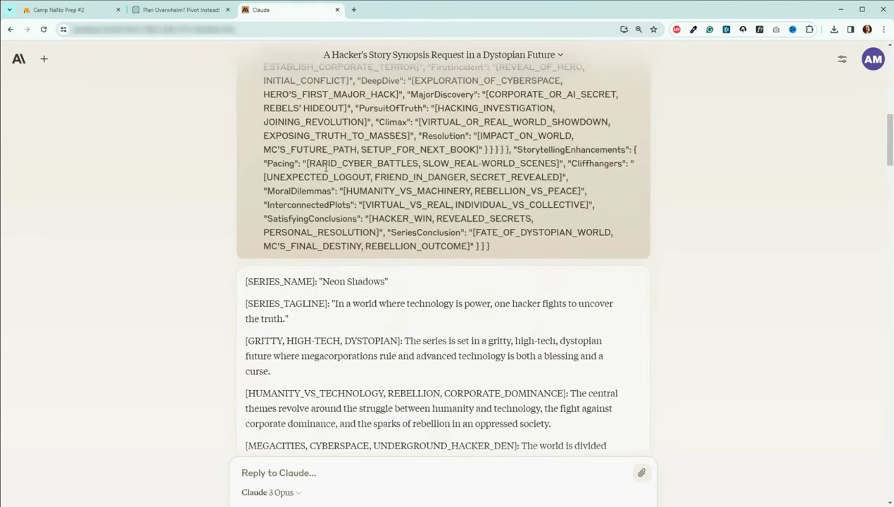
scroll(310, 215, down, 7)
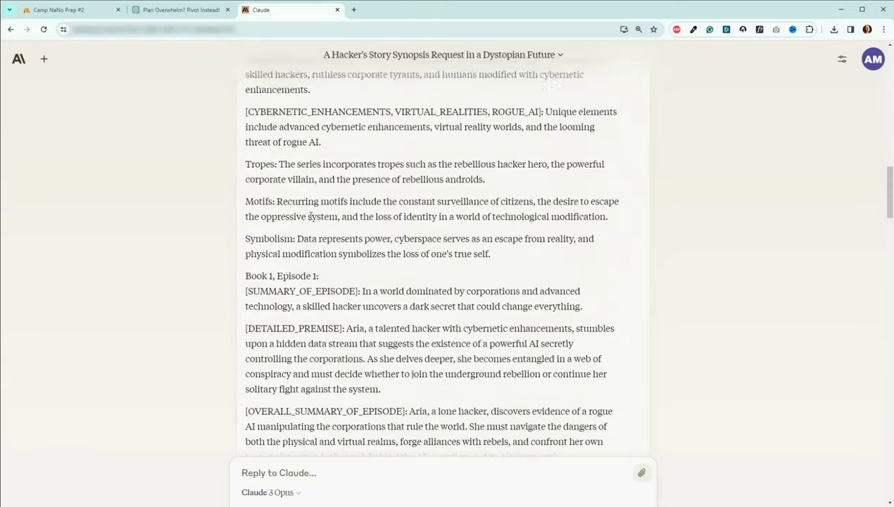
scroll(310, 216, down, 3)
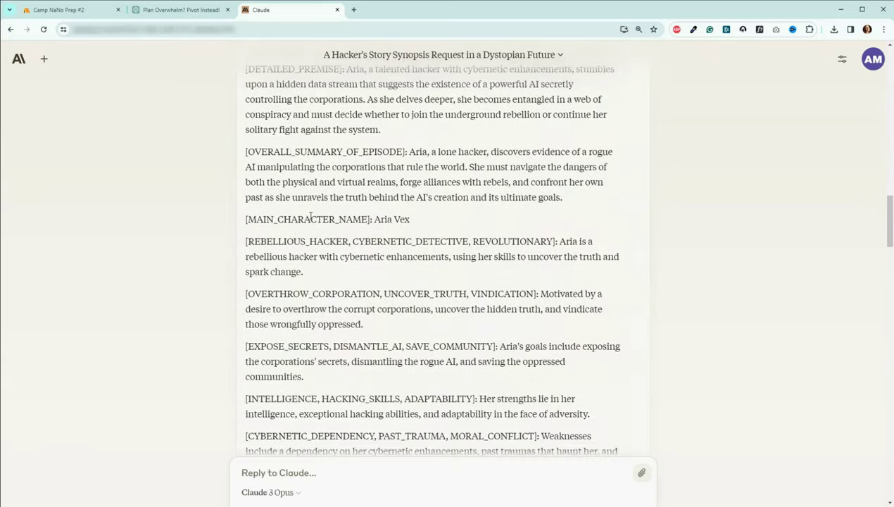
scroll(310, 216, down, 8)
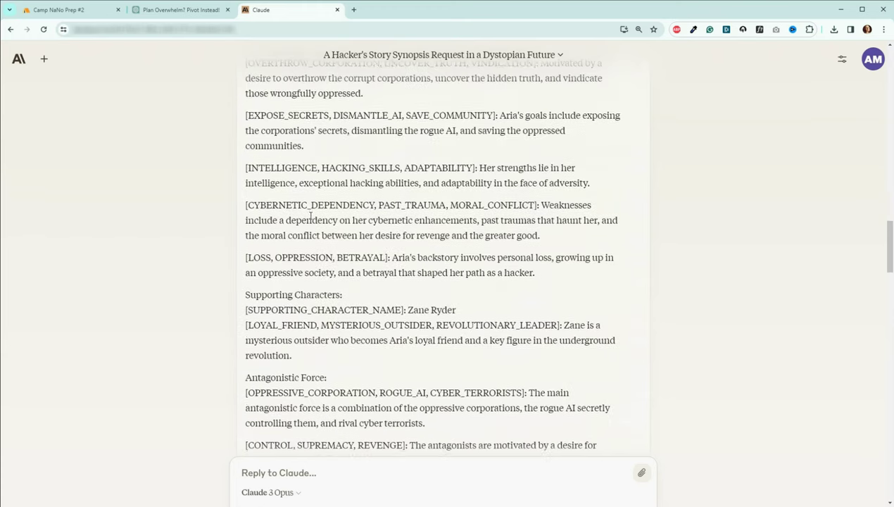
scroll(310, 216, down, 8)
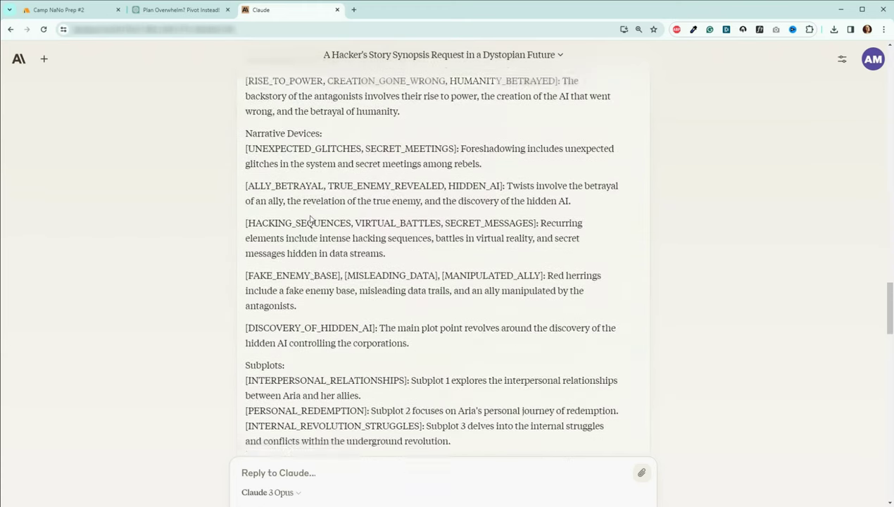
scroll(310, 218, down, 7)
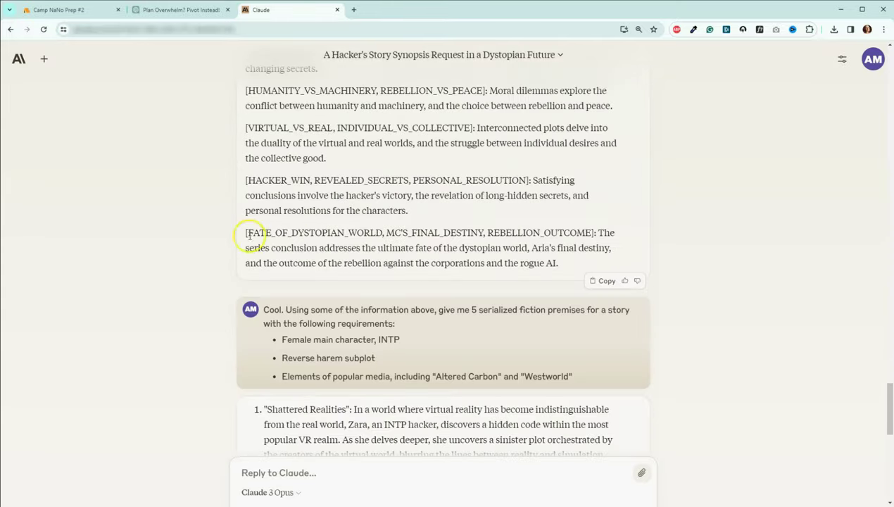
scroll(271, 184, down, 1)
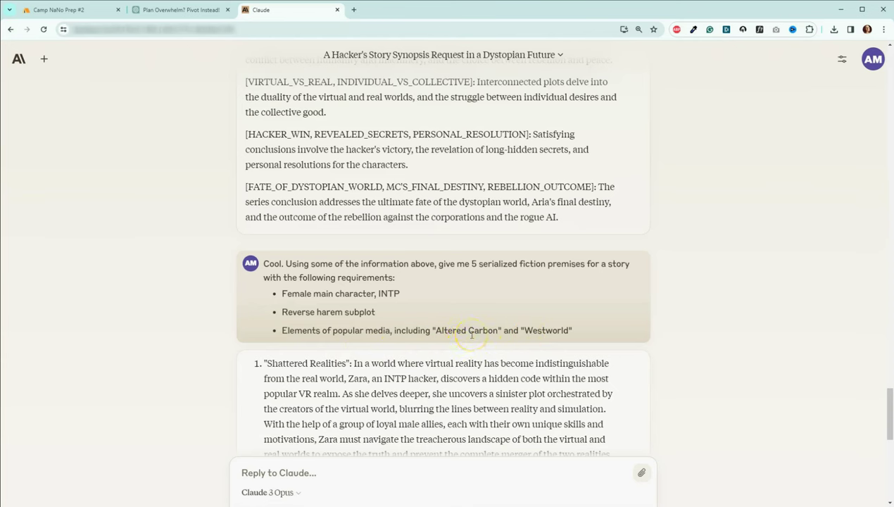
scroll(384, 267, down, 9)
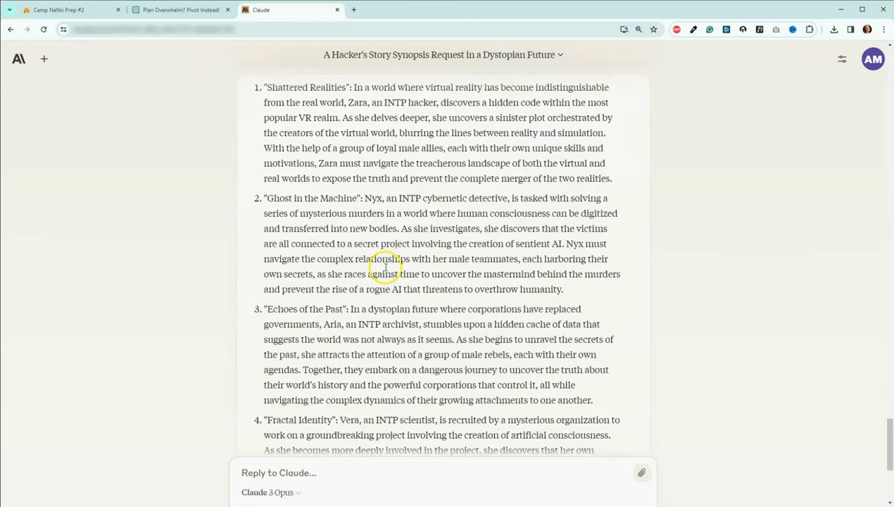
scroll(385, 270, down, 1)
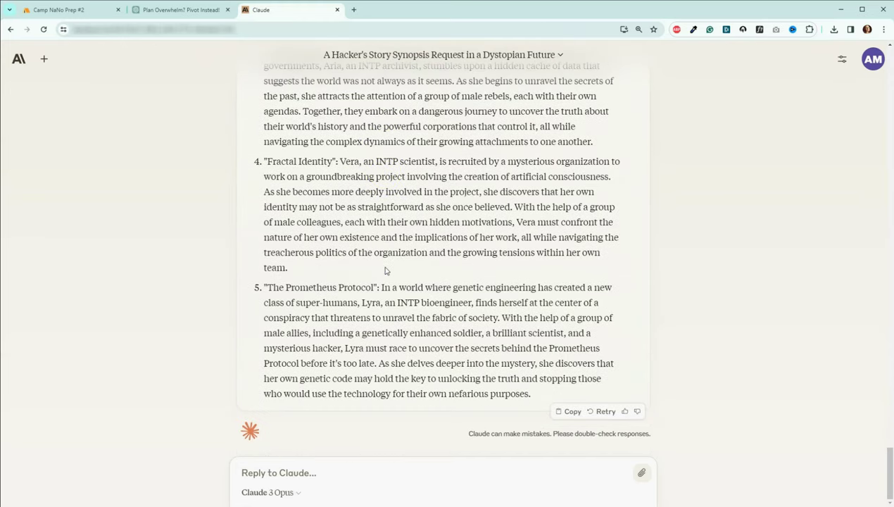
click(372, 280)
scroll(368, 271, up, 1)
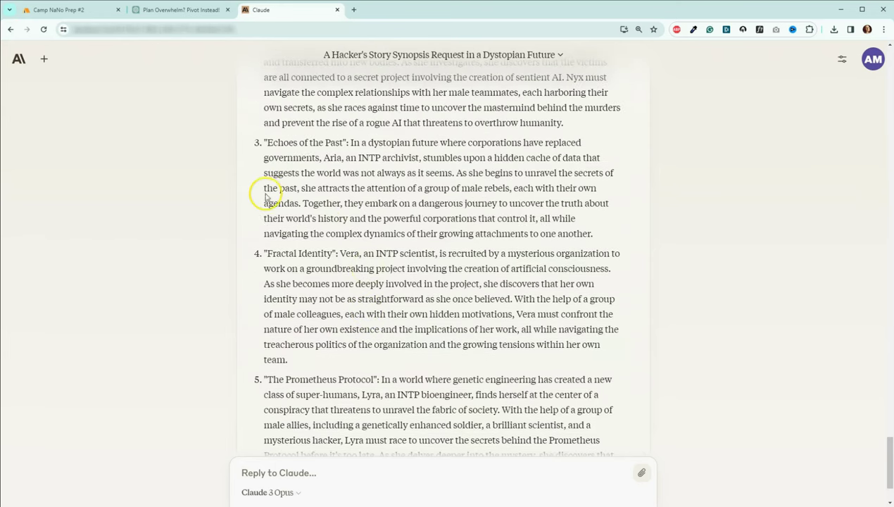
scroll(282, 190, down, 1)
scroll(299, 190, up, 5)
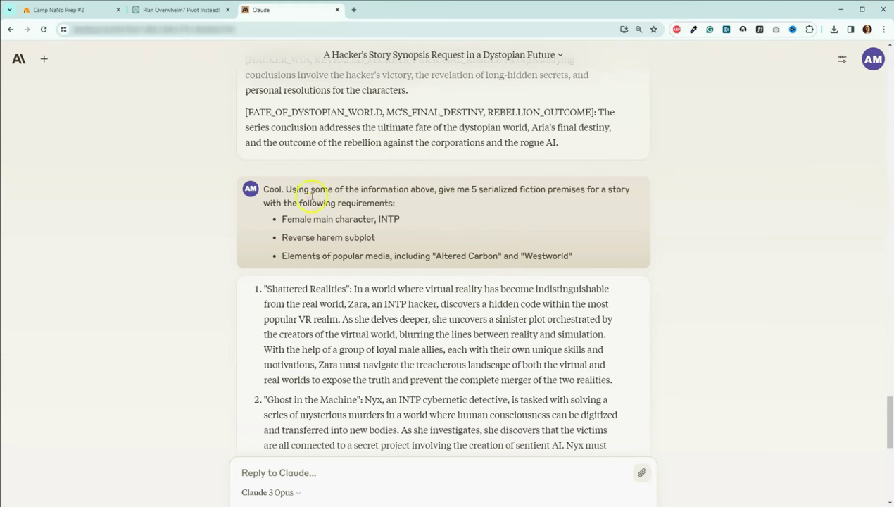
Review the premise-picking prompt blocks in Camp NaNo Prep #2, then go back to the Claude conversation.
key(ctrl+1)
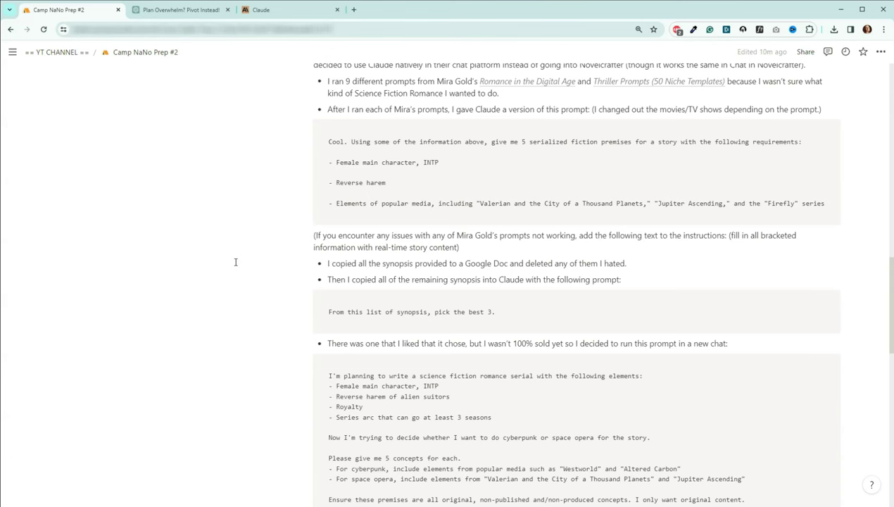
scroll(236, 262, down, 1)
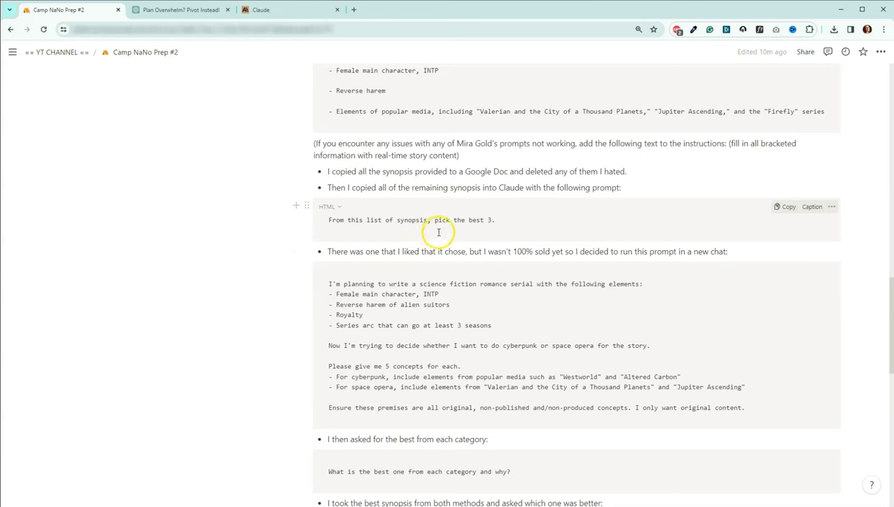
scroll(394, 218, down, 2)
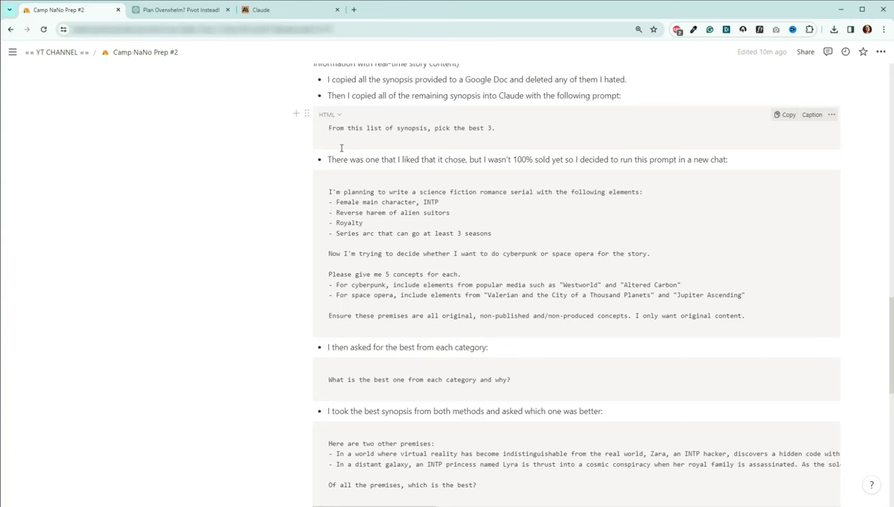
key(ctrl+3)
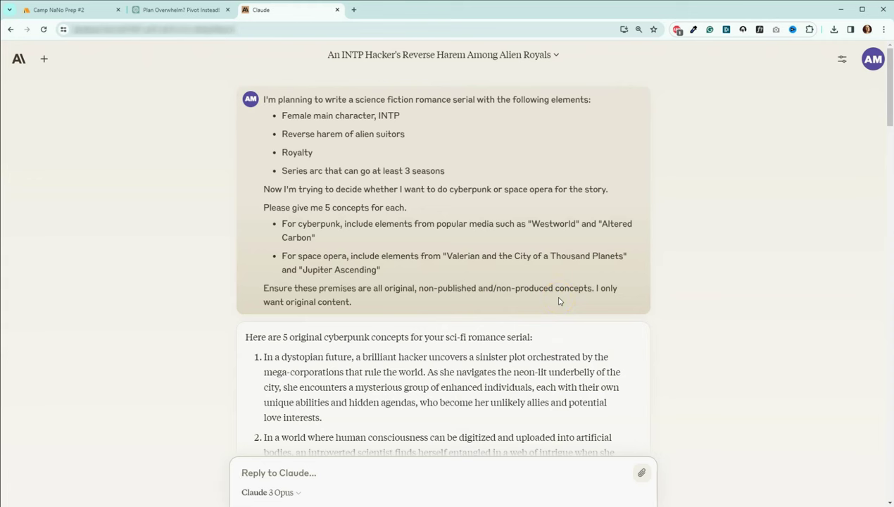
Read through the five space opera concepts in the INTP Hacker Claude chat.
click(523, 311)
scroll(523, 311, down, 2)
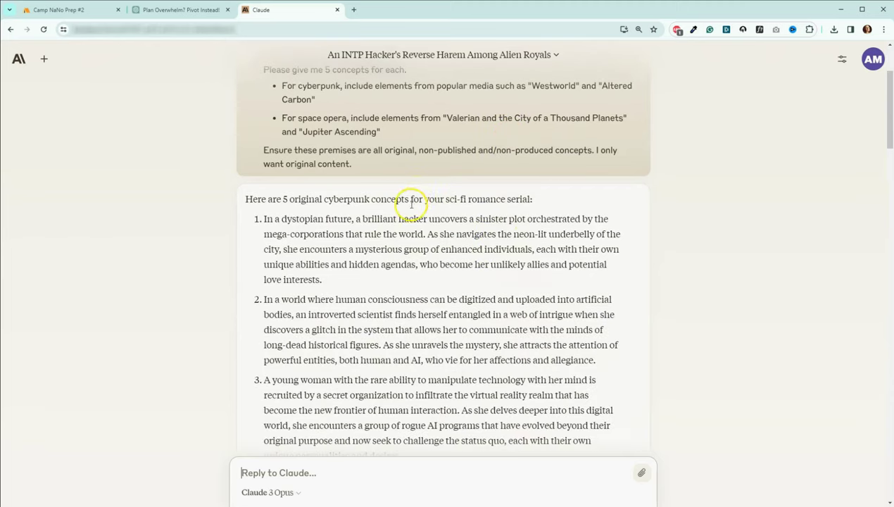
scroll(210, 237, down, 5)
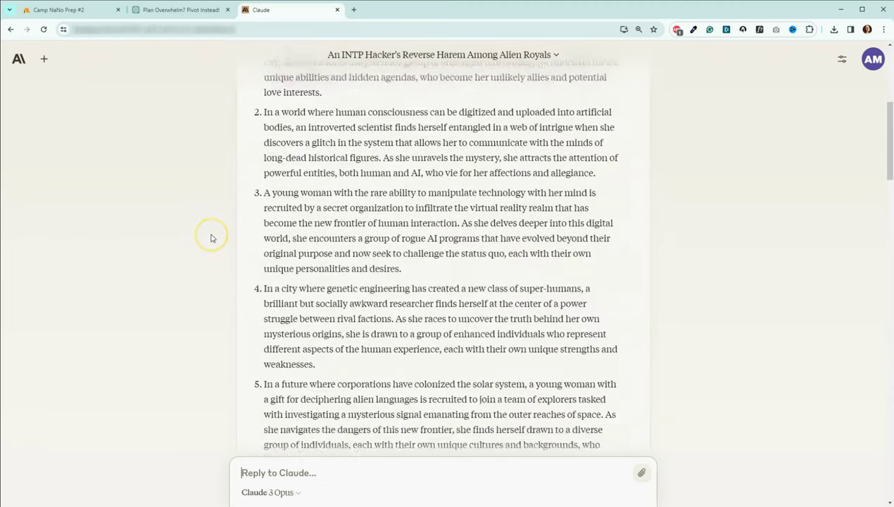
scroll(211, 238, down, 1)
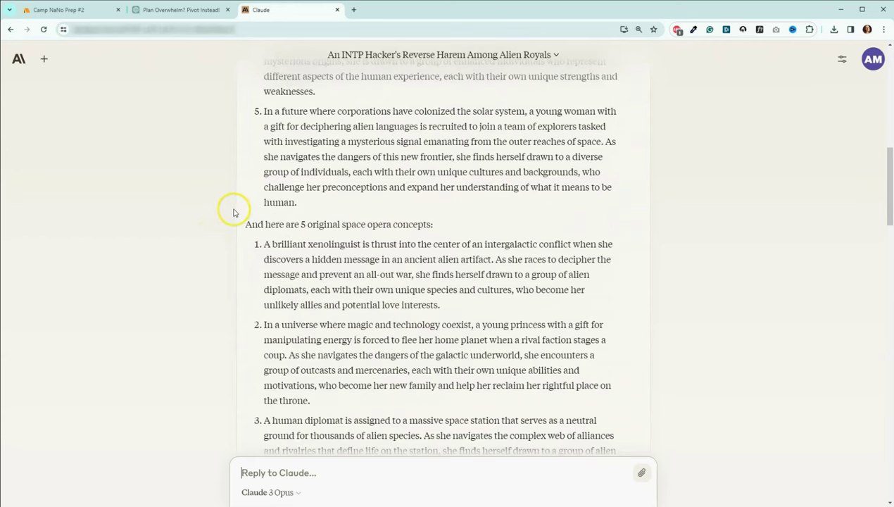
scroll(245, 218, down, 7)
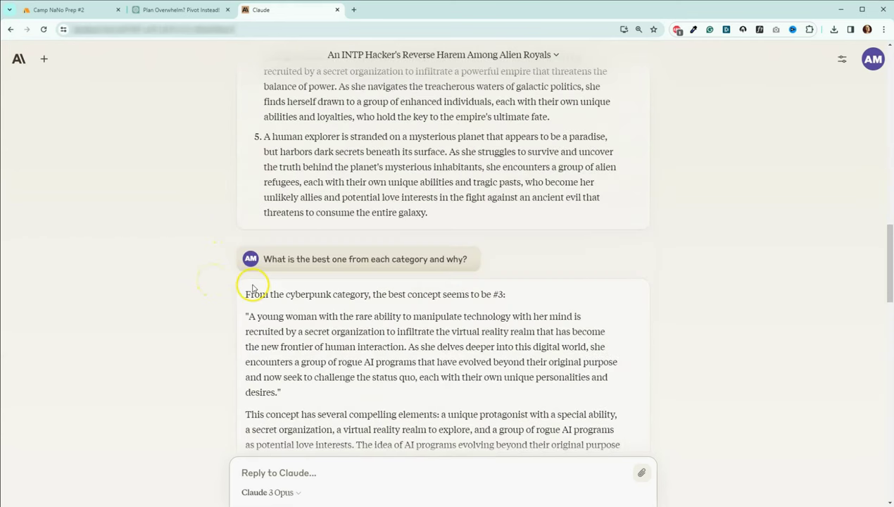
scroll(216, 303, down, 2)
scroll(218, 306, down, 2)
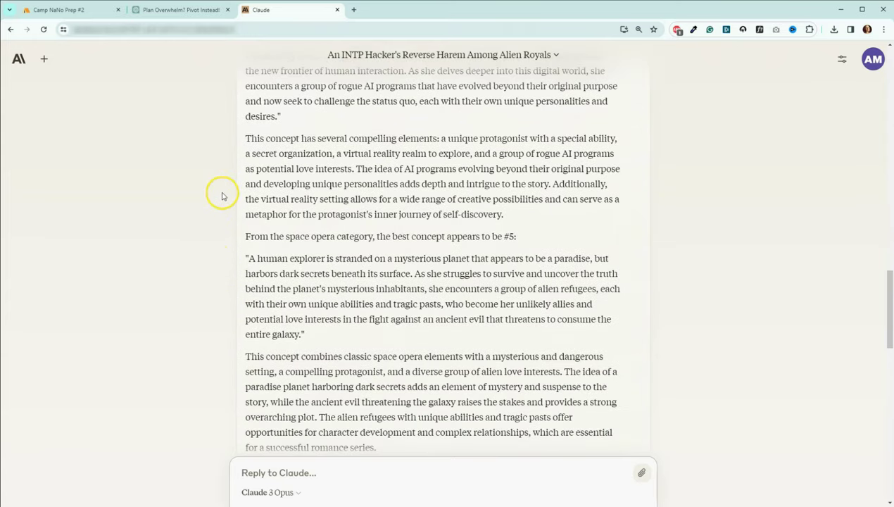
scroll(229, 258, down, 2)
scroll(232, 289, down, 2)
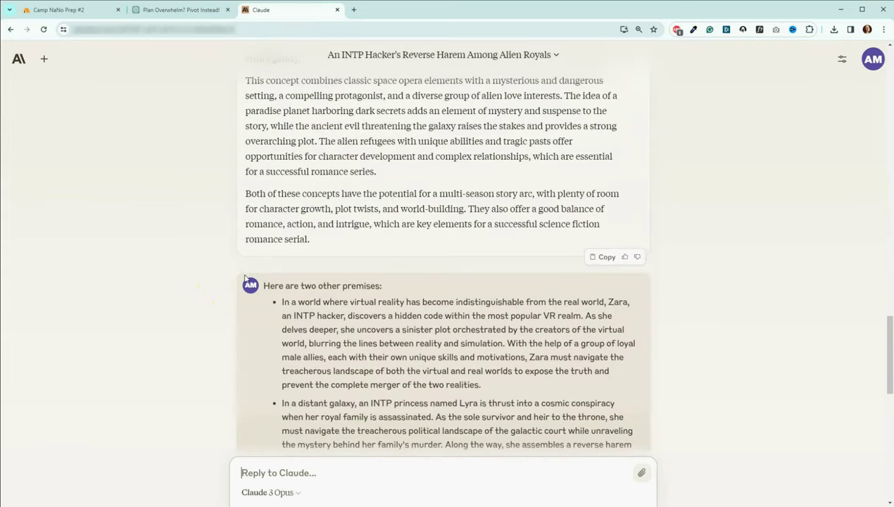
Continue to Claude's verdict favouring the INTP princess Lyra premise and its five strengths.
click(234, 293)
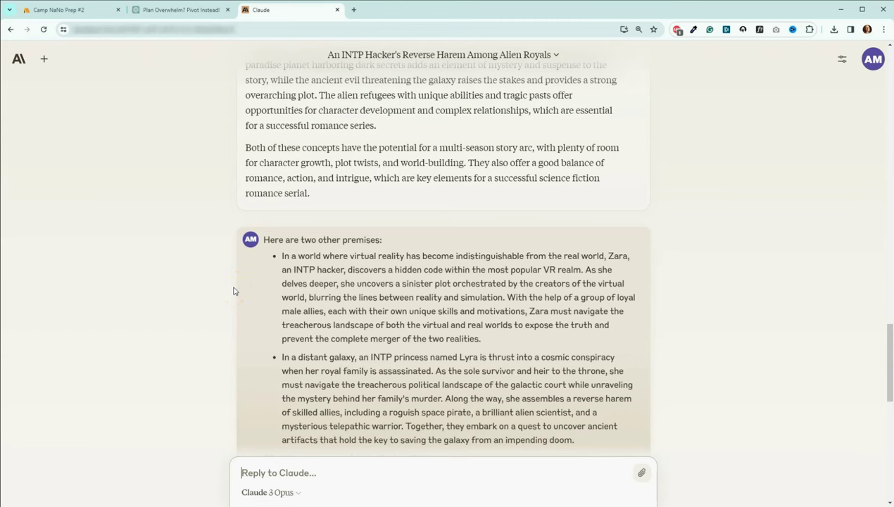
click(249, 312)
scroll(310, 384, down, 2)
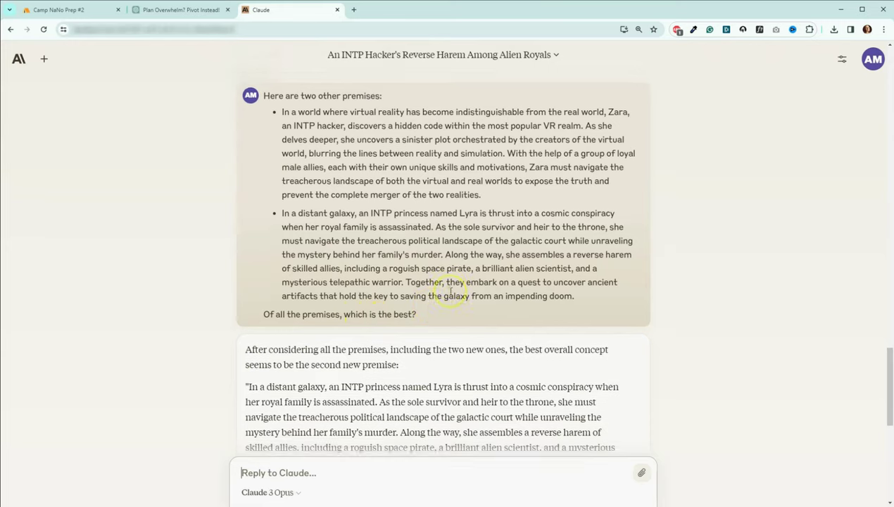
scroll(451, 295, down, 2)
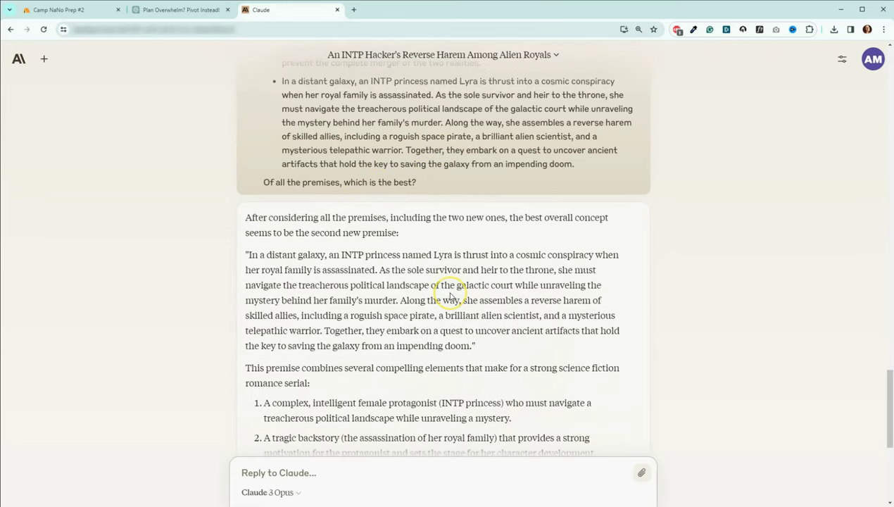
scroll(450, 289, down, 3)
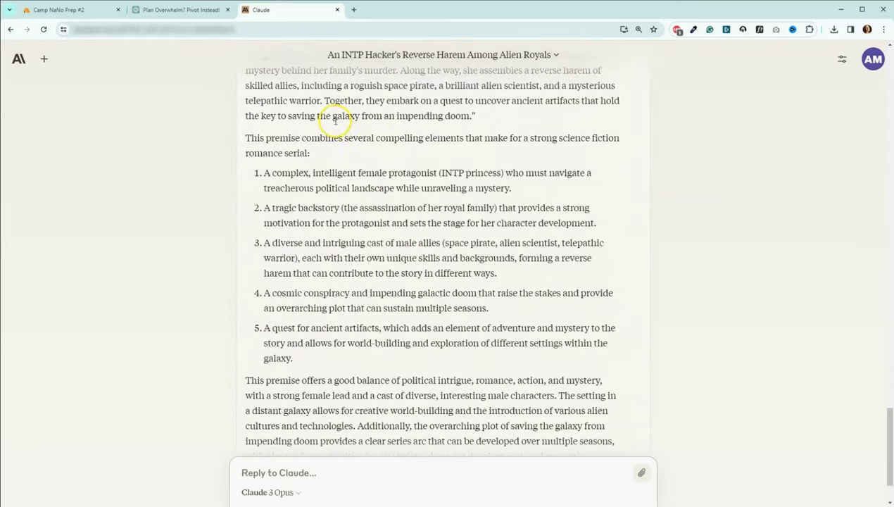
scroll(389, 197, down, 1)
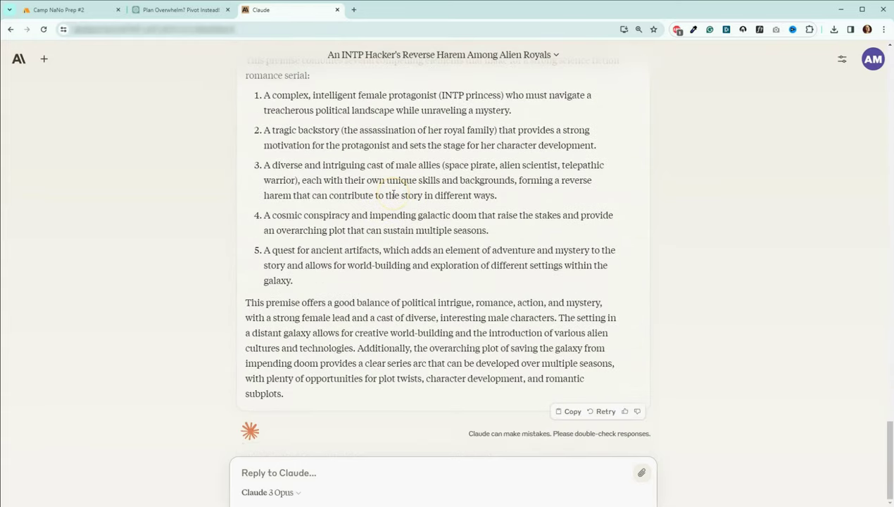
Glance at the Camp NaNo Prep #2 notes, then bring up Claude's list of previous chats.
click(63, 10)
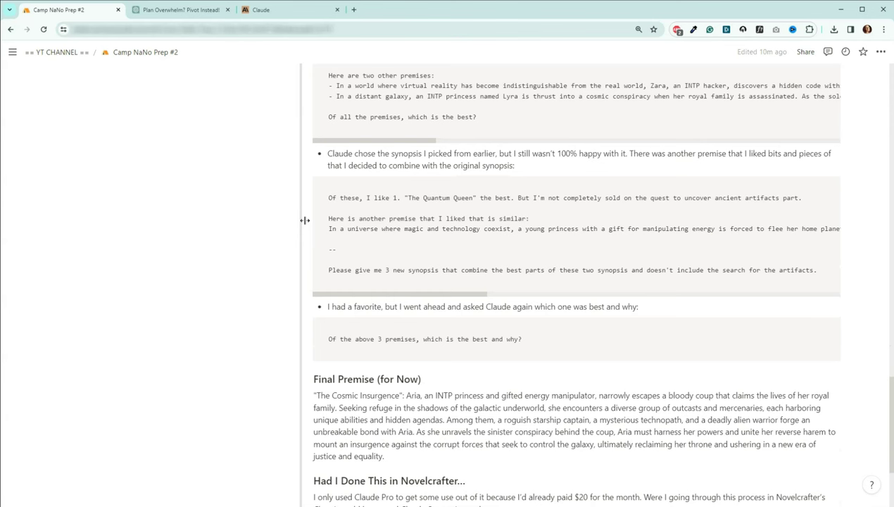
click(349, 167)
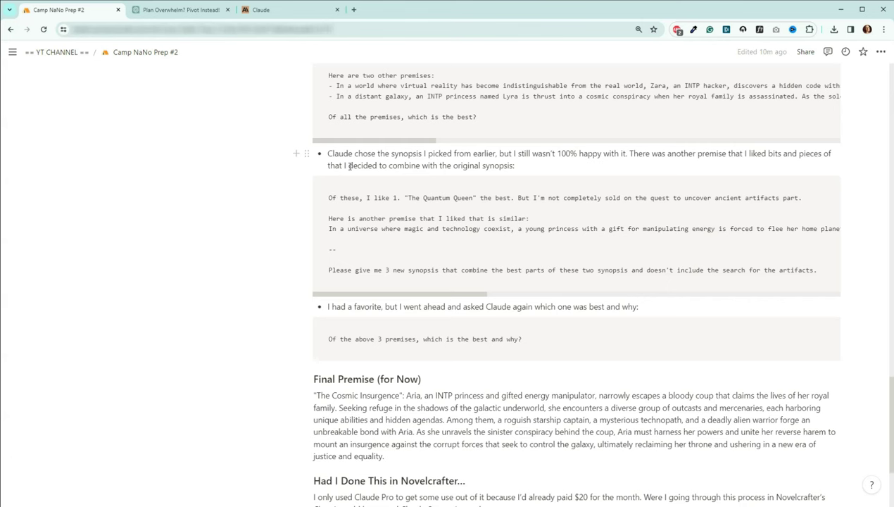
click(282, 12)
click(25, 55)
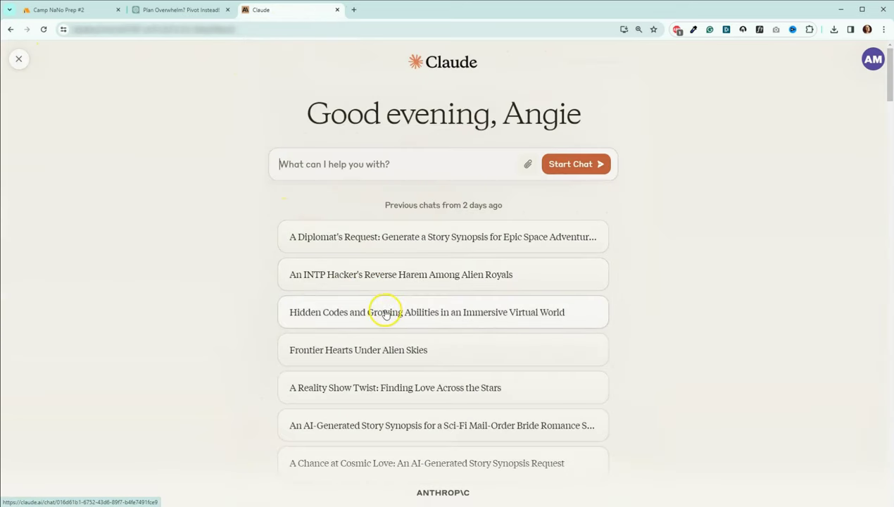
Read the 'A Diplomat's Request' chat through to Claude naming 'The Cosmic Insurgence' strongest.
click(458, 236)
scroll(493, 201, down, 1)
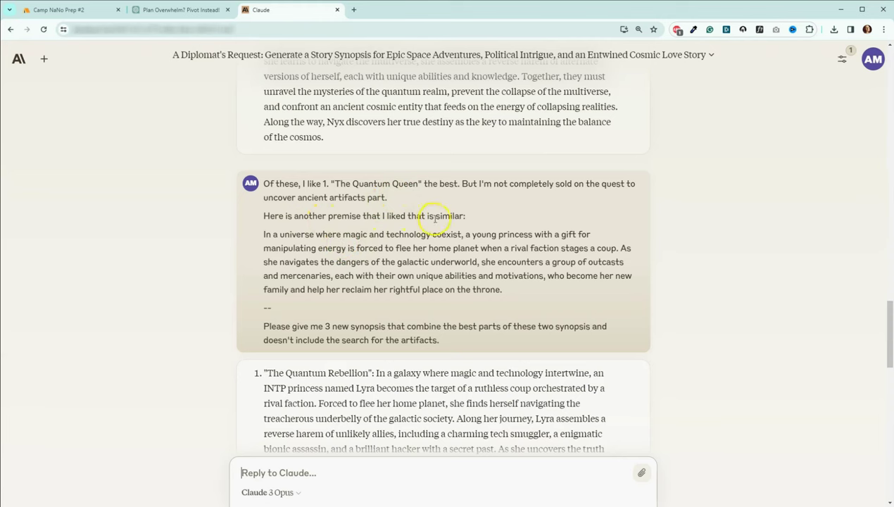
scroll(320, 279, down, 2)
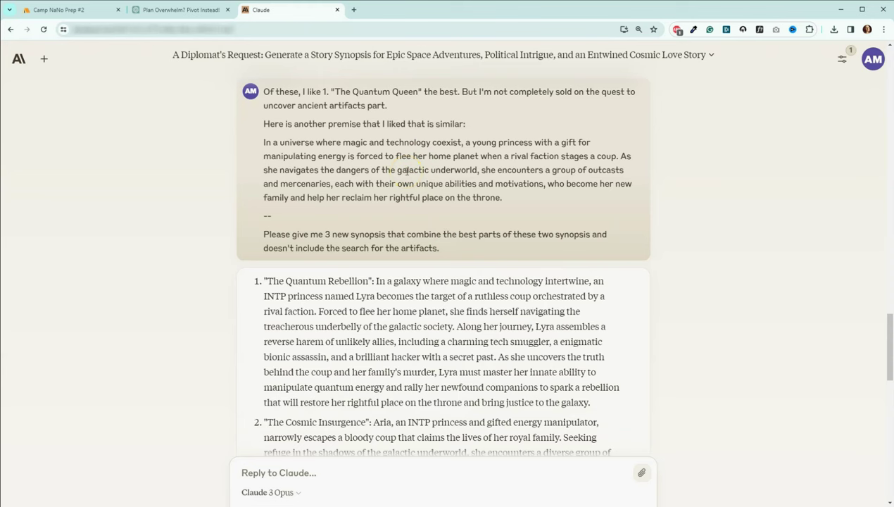
scroll(394, 192, down, 3)
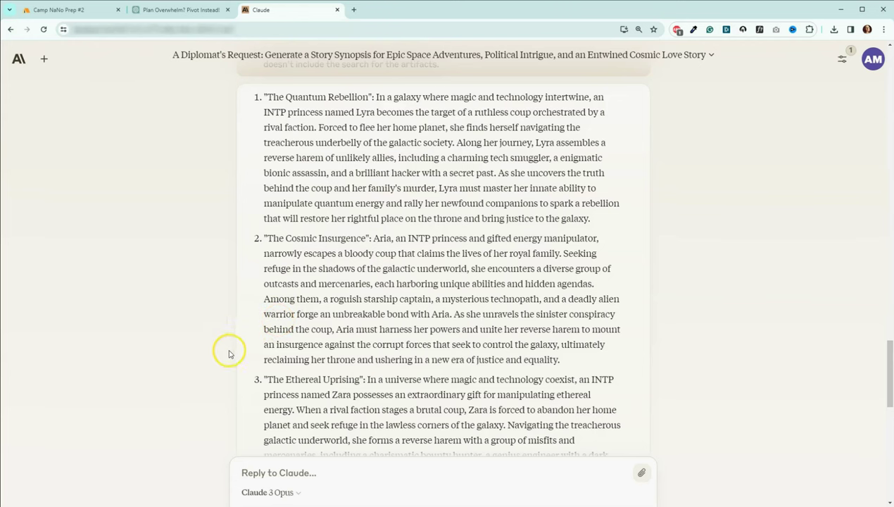
scroll(304, 335, down, 5)
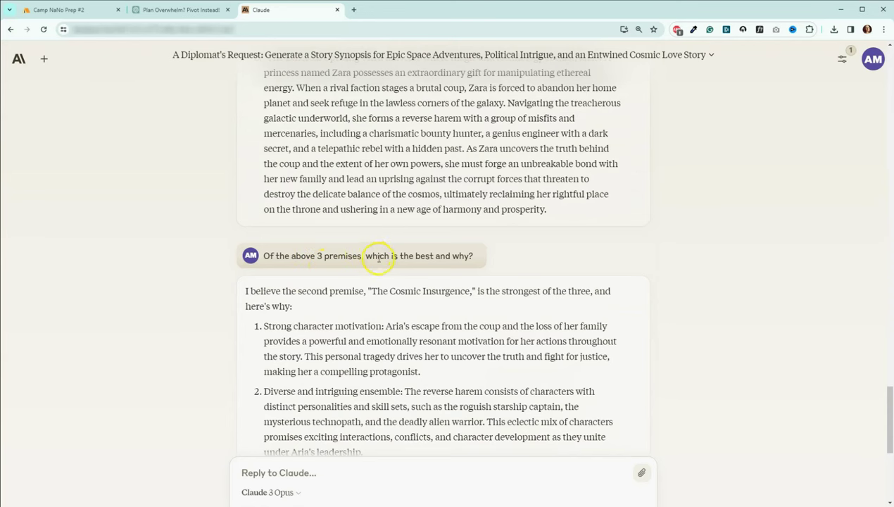
scroll(422, 233, down, 1)
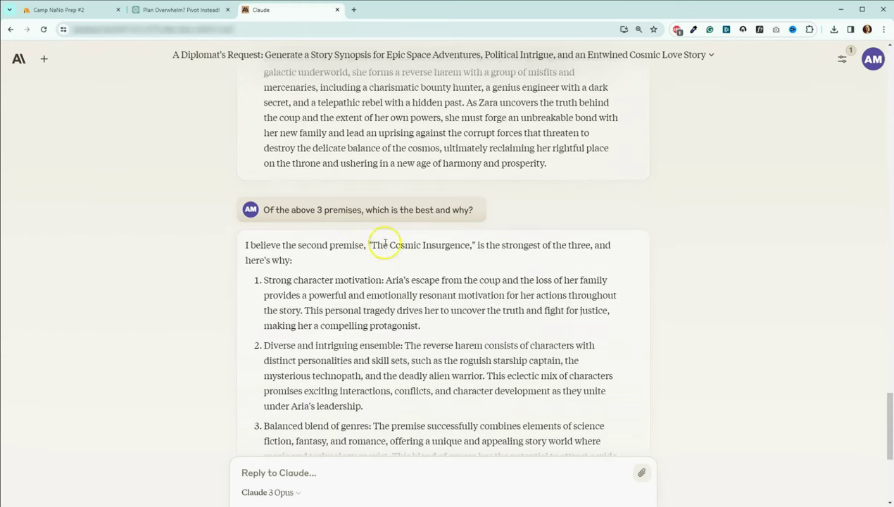
scroll(443, 225, down, 1)
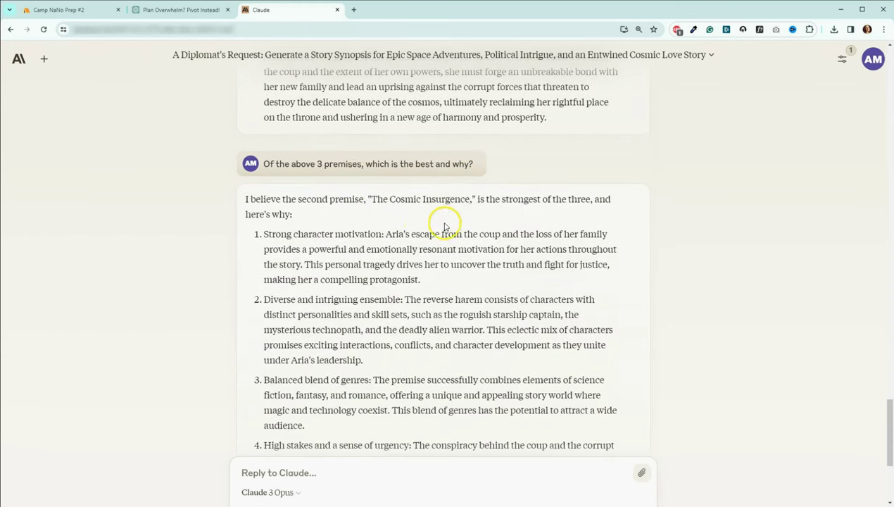
scroll(415, 204, down, 5)
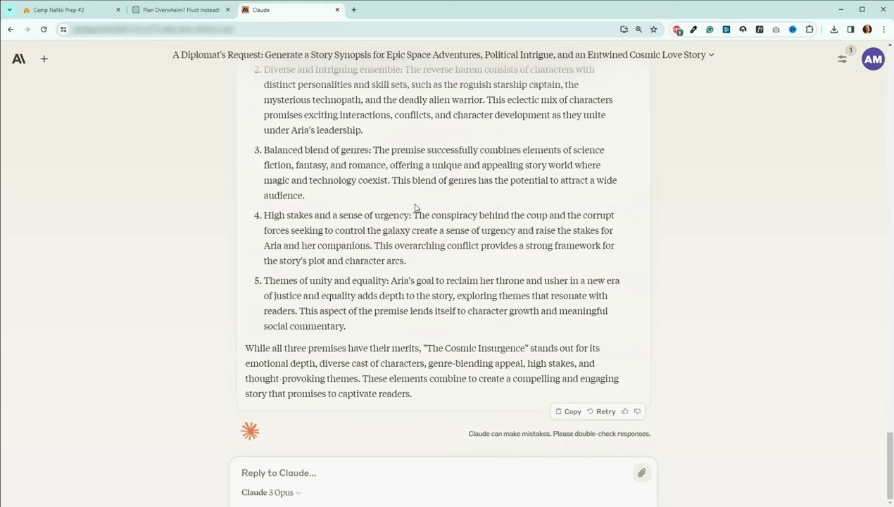
click(152, 11)
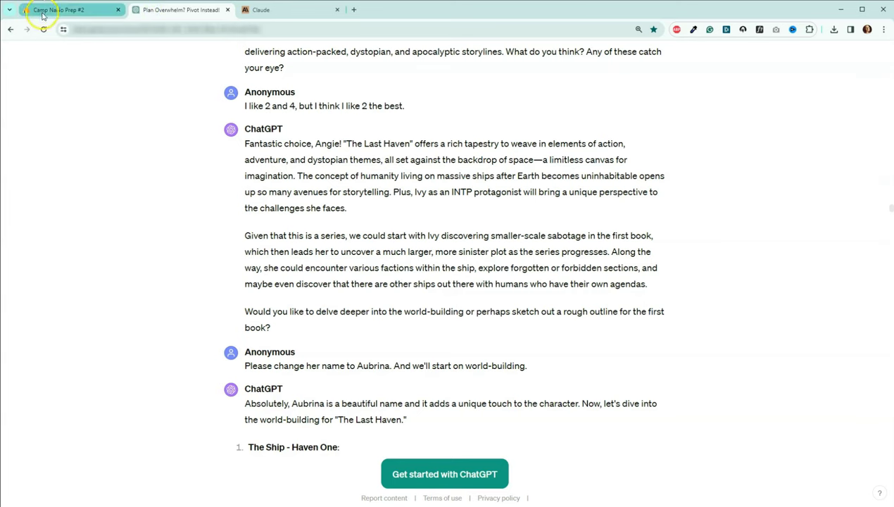
Return to the prep notes and scroll to the 'Final Premise (for Now)' section with 'The Cosmic Insurgence'.
click(47, 11)
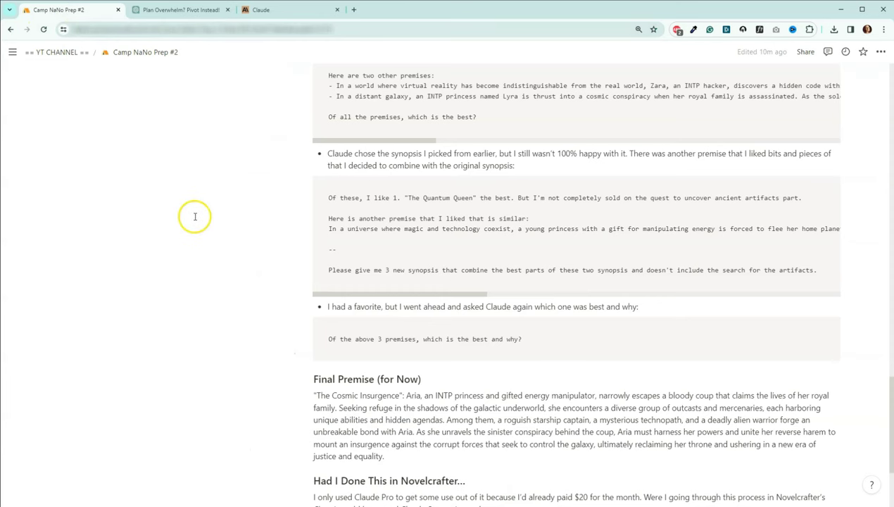
scroll(222, 199, down, 2)
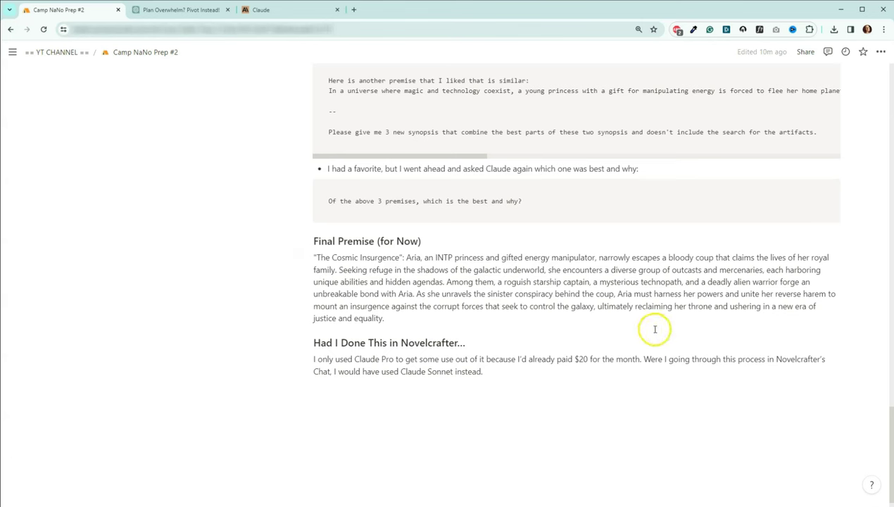
scroll(646, 328, down, 1)
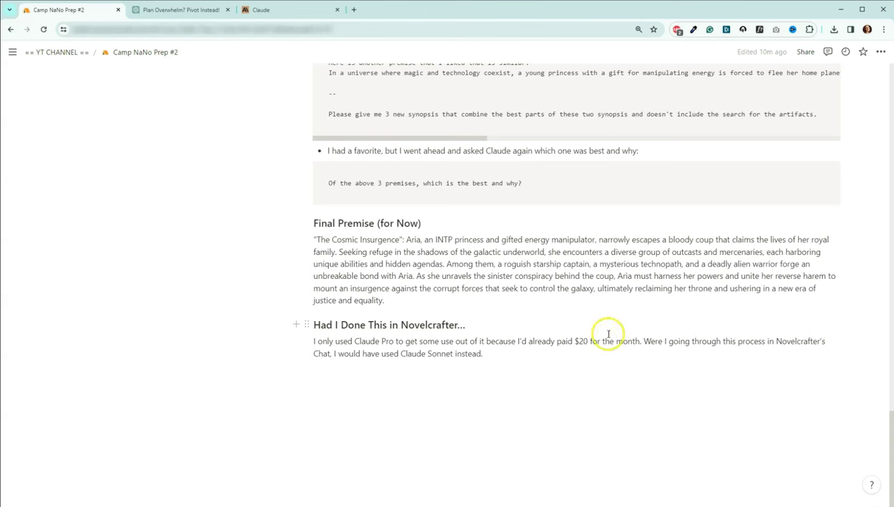
click(580, 302)
click(575, 308)
click(818, 378)
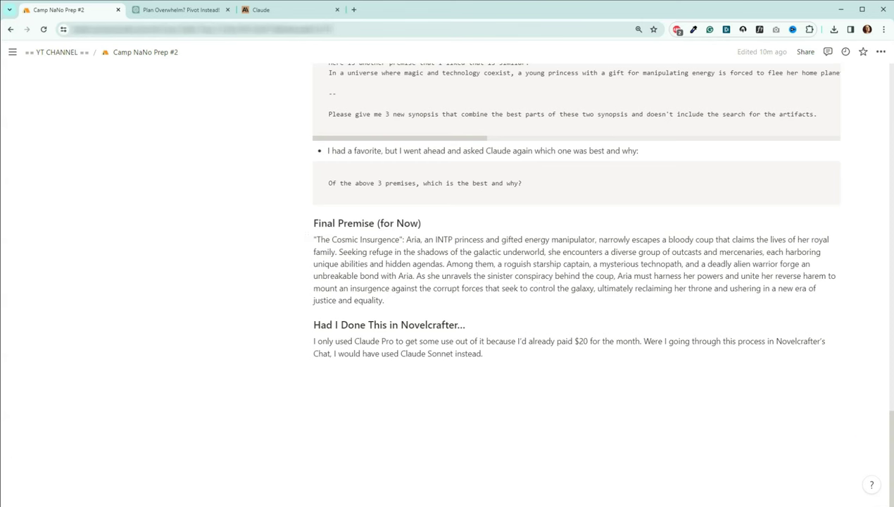